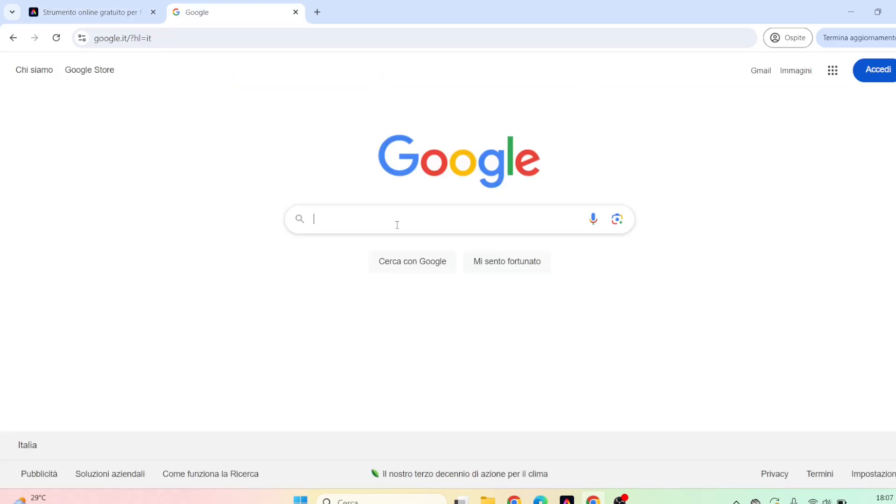
Search Google for "adobe express" and open the official Adobe Express website from the results.
left_click(397, 225)
type("ad")
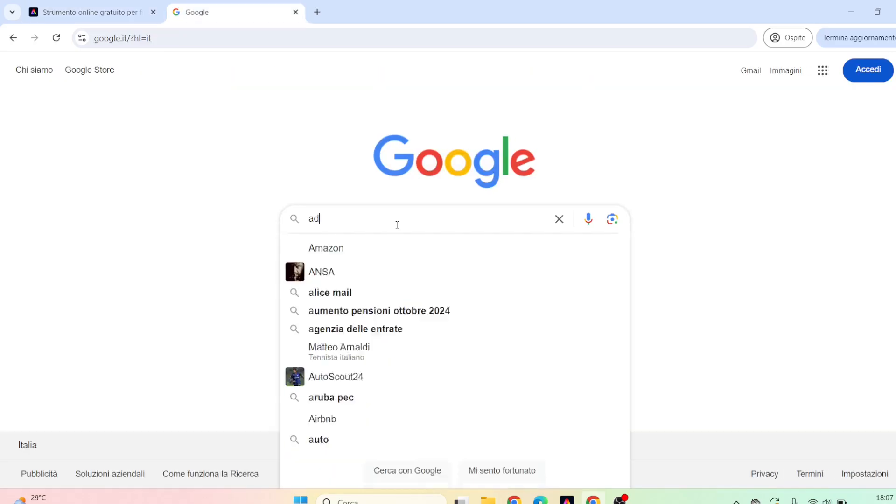
type("obe express")
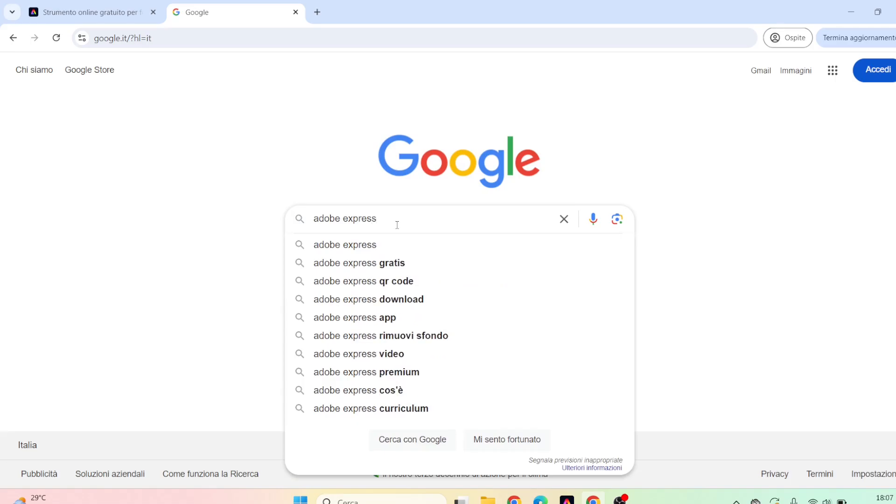
key("Return")
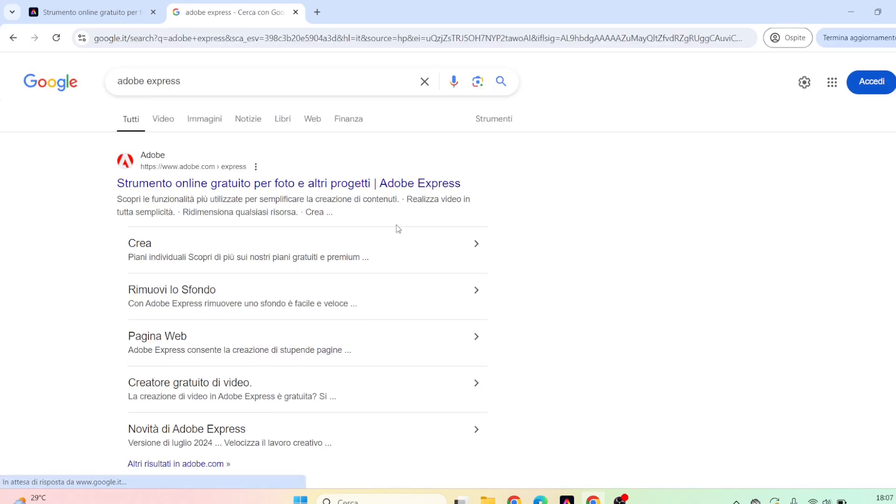
left_click(266, 184)
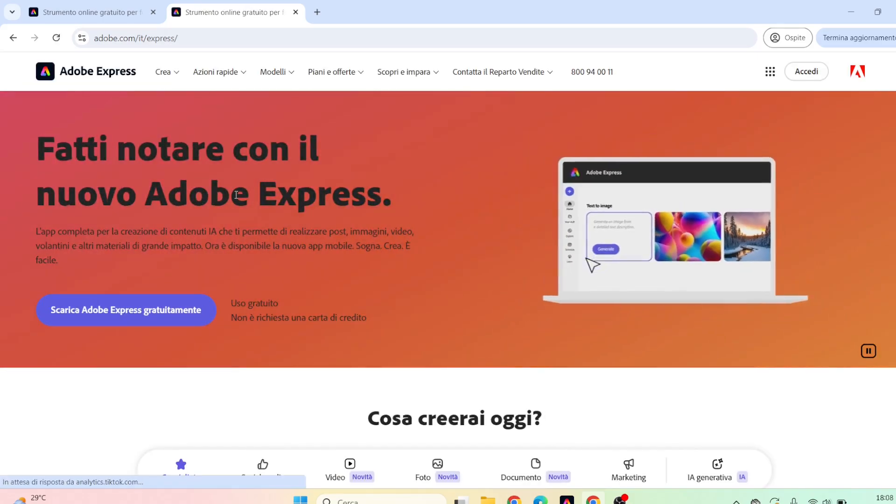
Review the website's creation and template categories and open the Piccole imprese template collection.
left_click(163, 81)
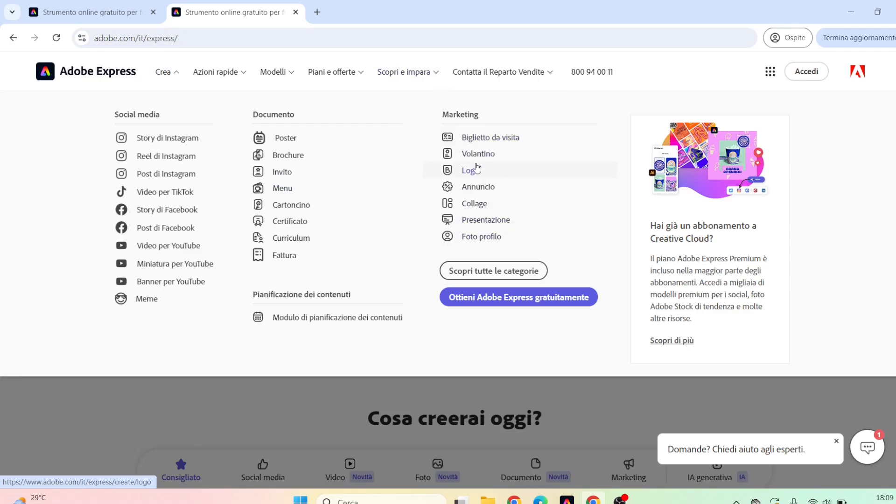
left_click(279, 73)
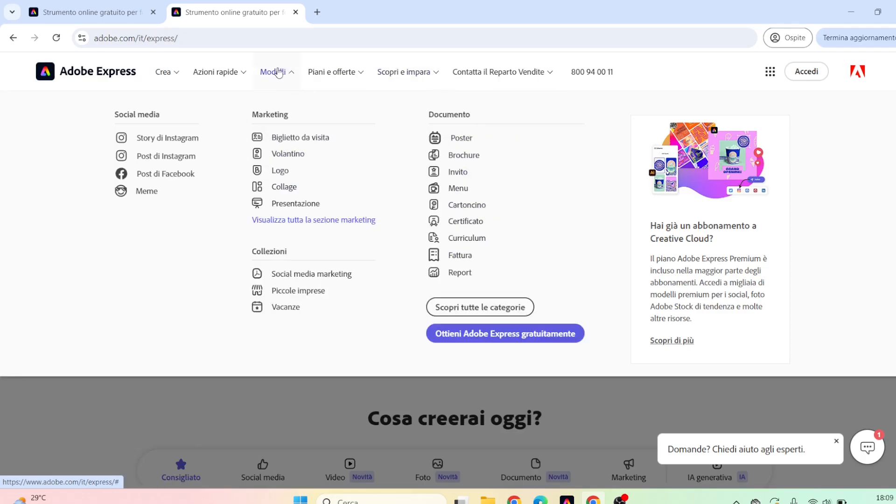
left_click(310, 294)
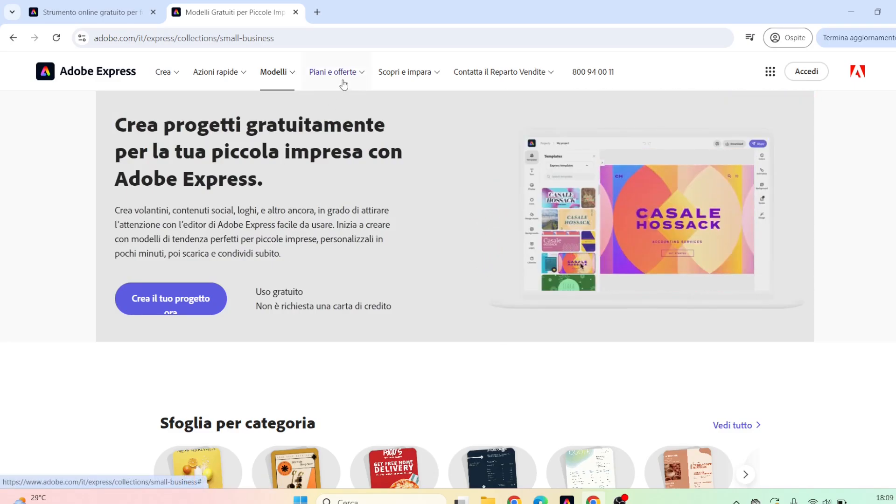
Open the individual plans pricing page and compare the prices and features of the Gratuito, Premium and Team plans.
left_click(343, 84)
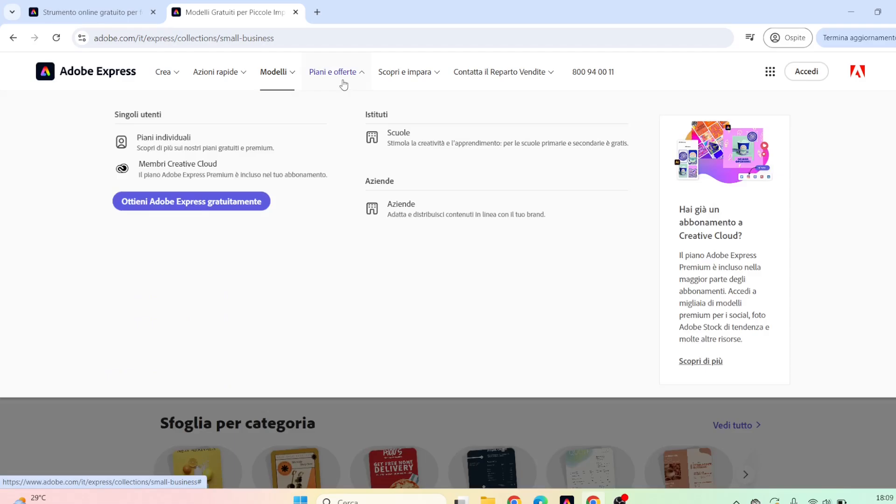
left_click(260, 139)
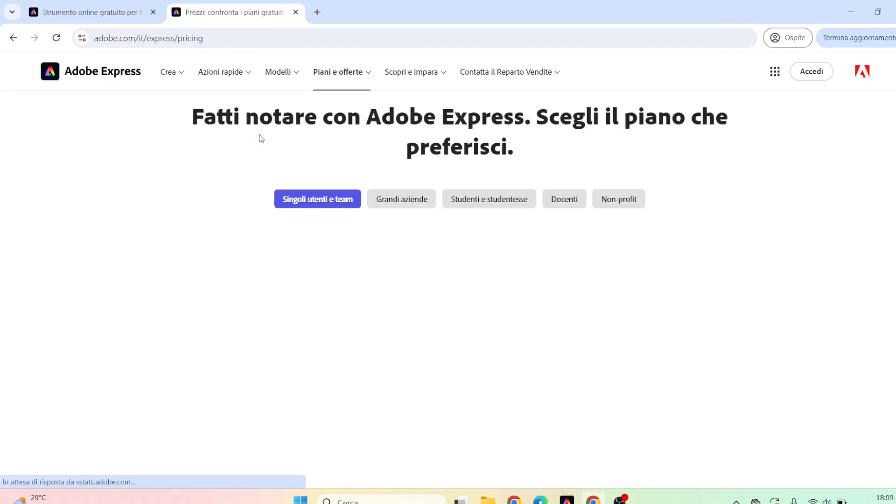
scroll(261, 139, "down", 2)
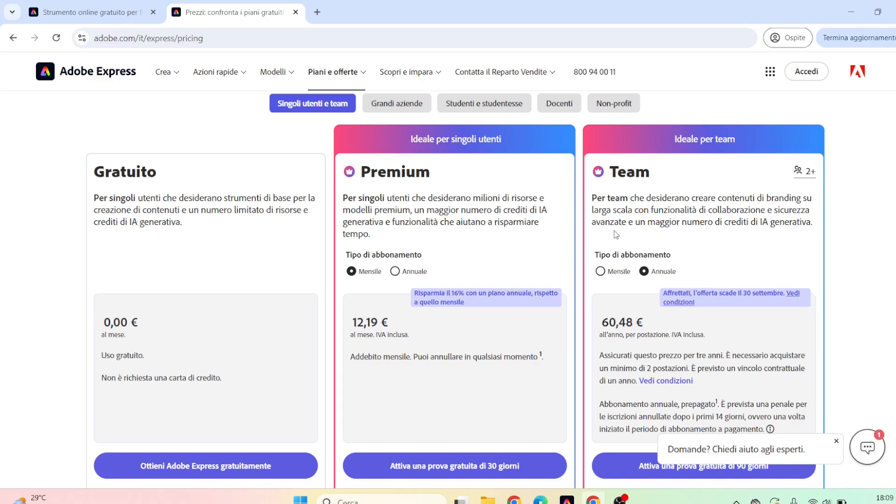
scroll(615, 234, "down", 9)
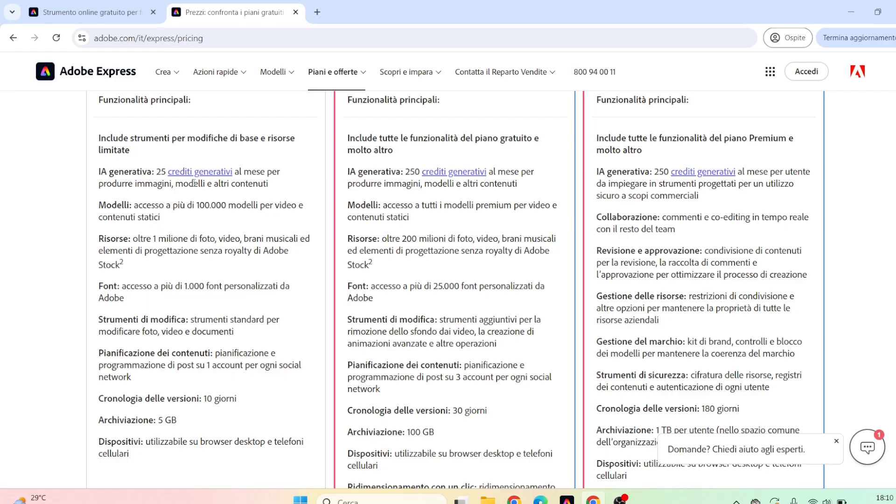
Return to the Adobe Express website's home page and examine its editor and generative AI sections.
left_click(79, 74)
scroll(741, 160, "down", 10)
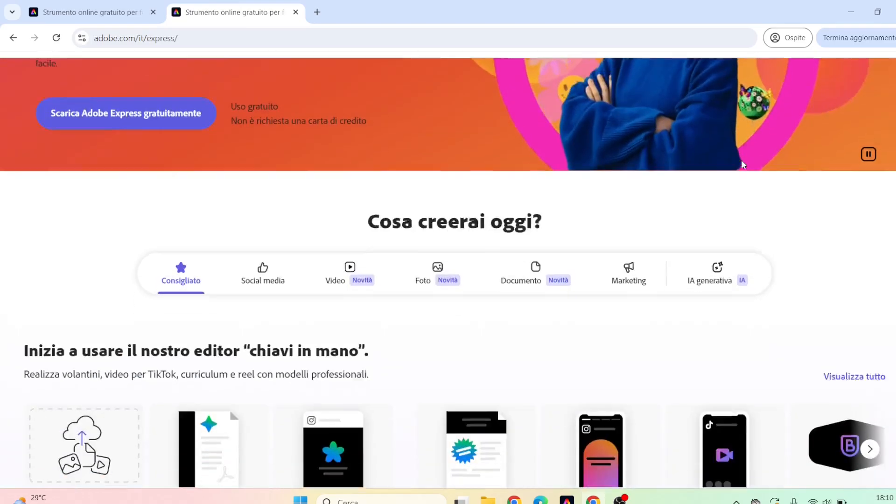
scroll(742, 164, "down", 4)
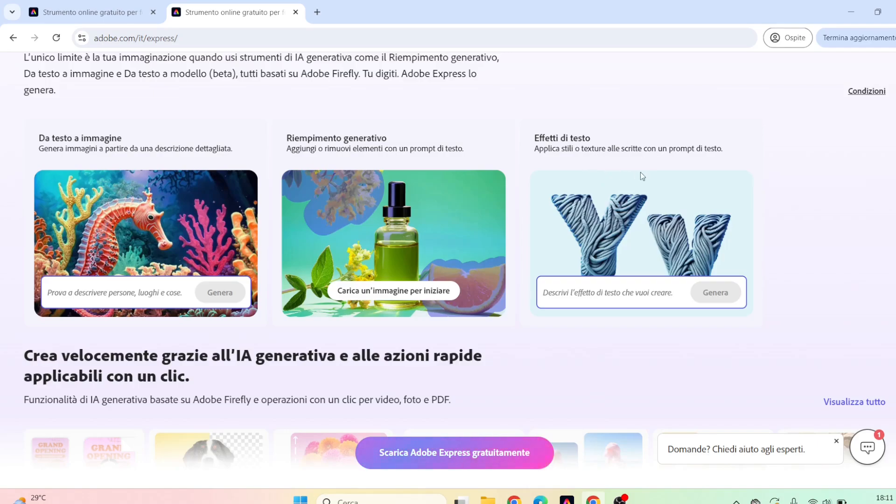
scroll(634, 159, "up", 15)
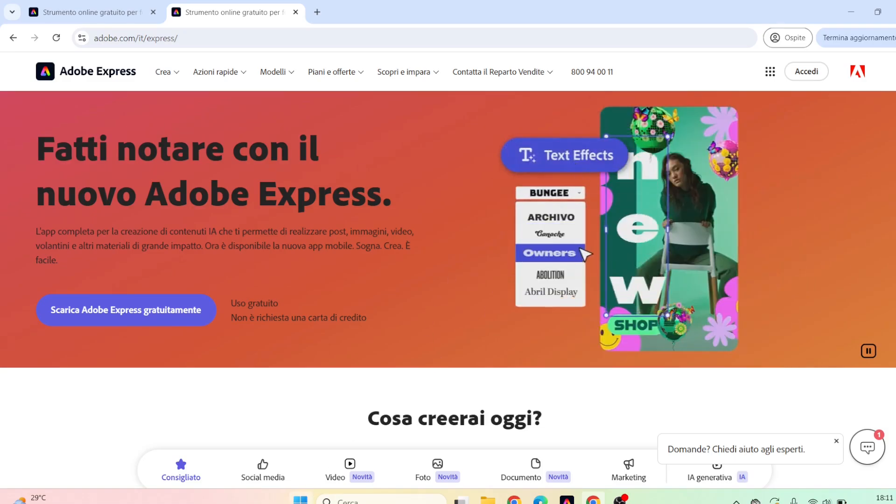
Switch to Microsoft Store, find "adobe express" and launch the installed Adobe Express app from its store page.
left_click(301, 499)
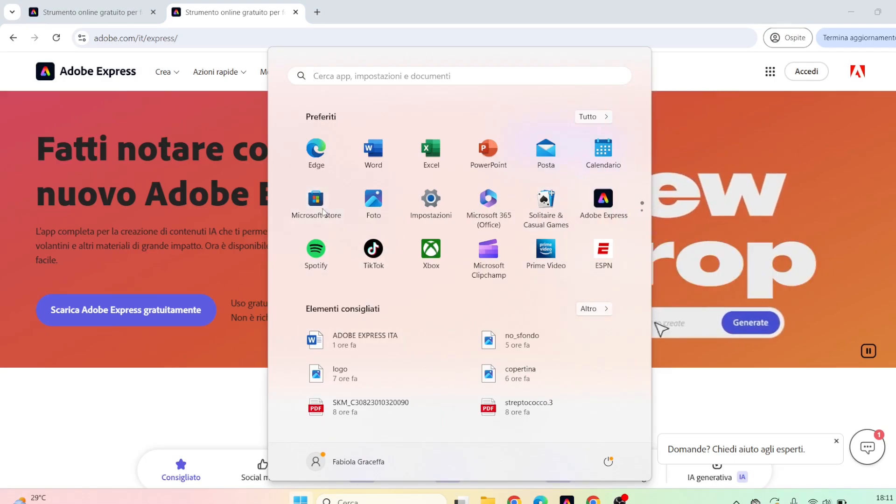
left_click(324, 211)
left_click(374, 17)
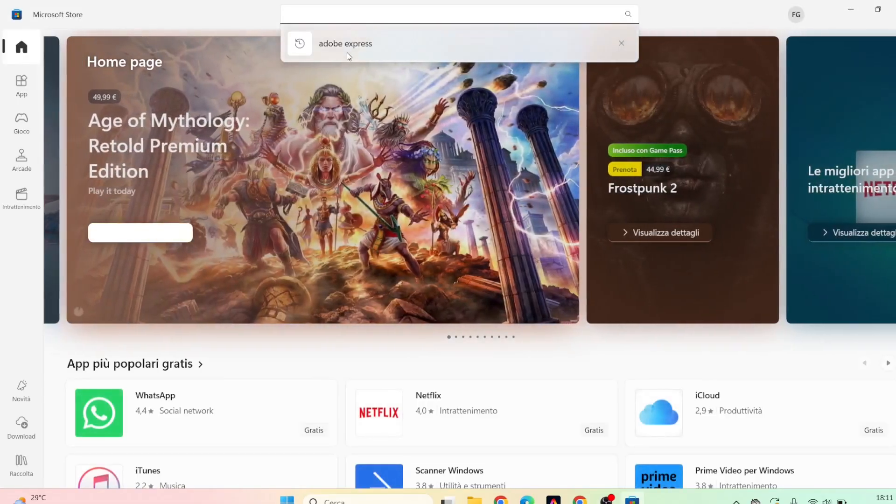
left_click(347, 52)
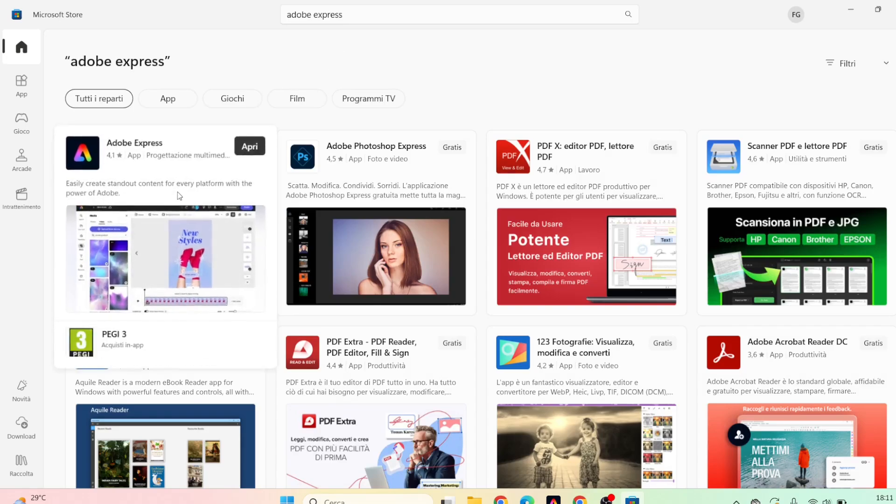
left_click(177, 192)
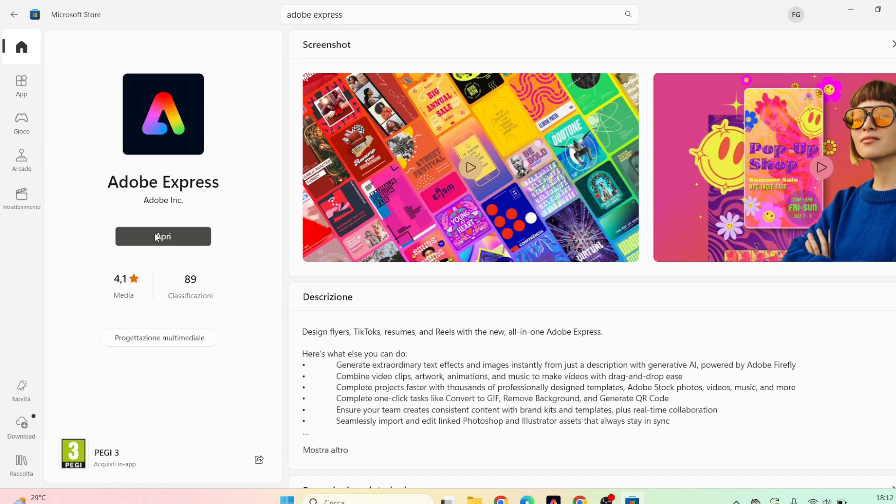
left_click(157, 236)
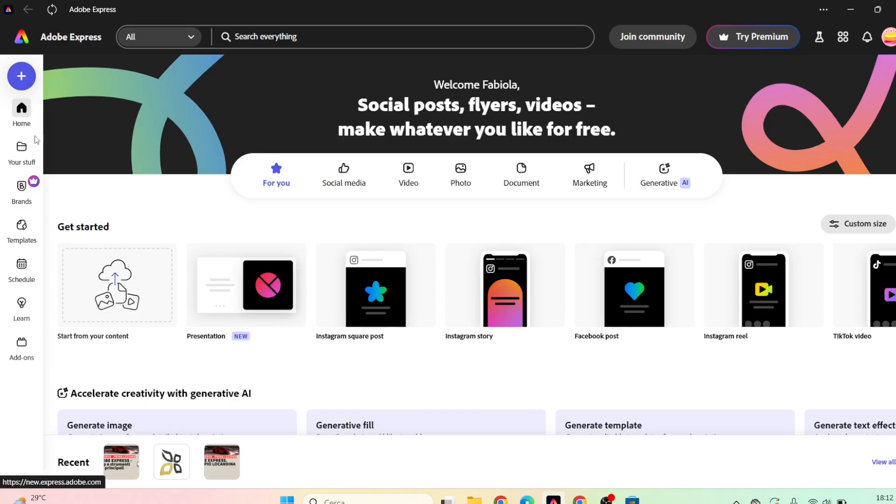
Examine the previews of the Your stuff, Brands, Templates, Schedule, Learn and Add-ons sections on the home screen.
mouse_move(26, 160)
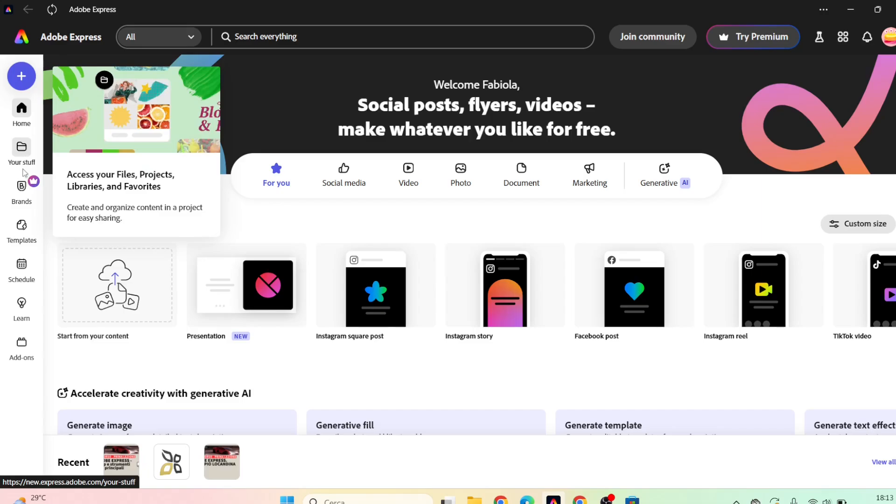
mouse_move(23, 192)
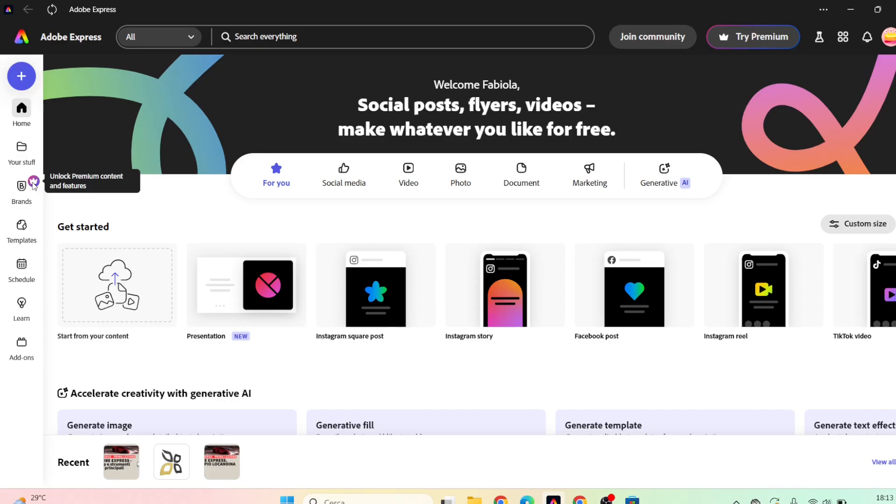
mouse_move(26, 232)
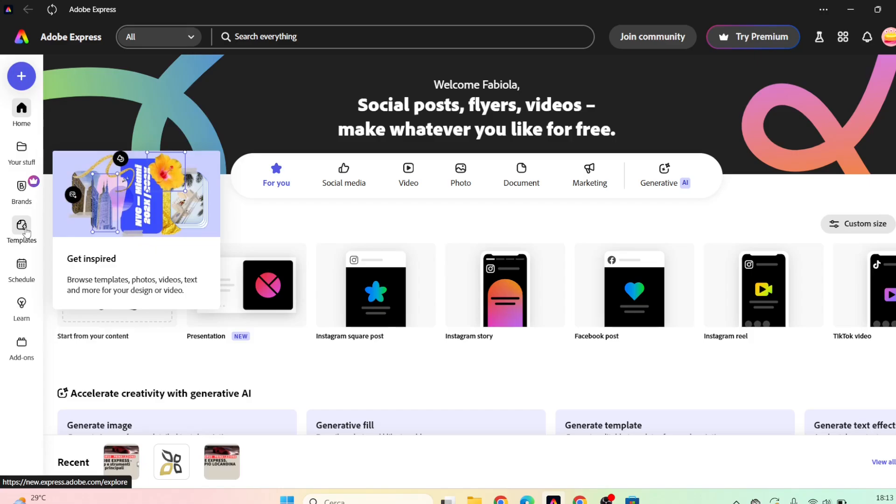
mouse_move(23, 275)
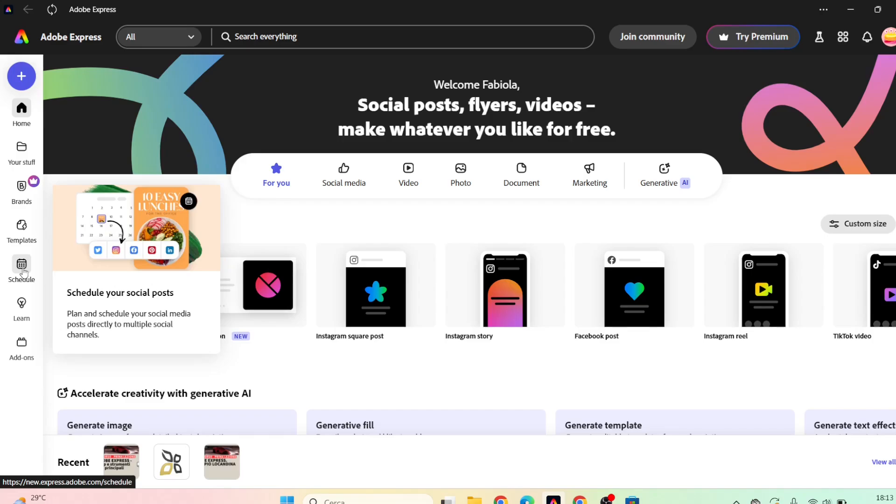
mouse_move(22, 306)
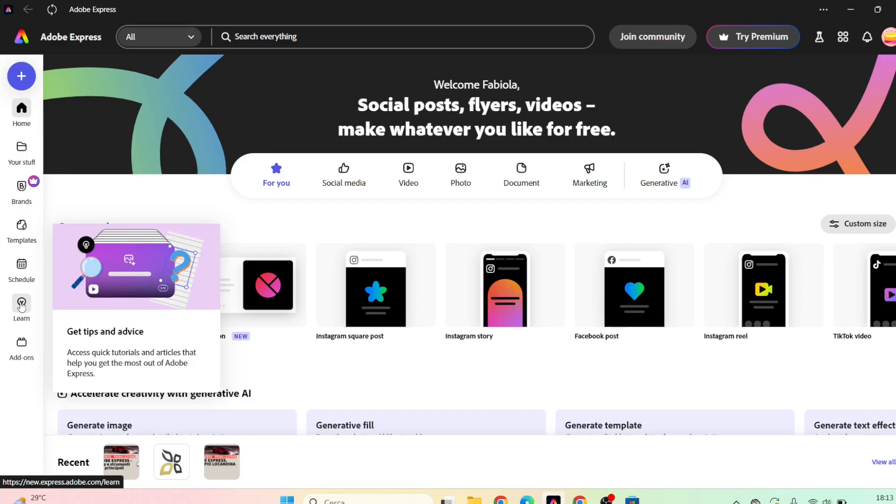
mouse_move(20, 351)
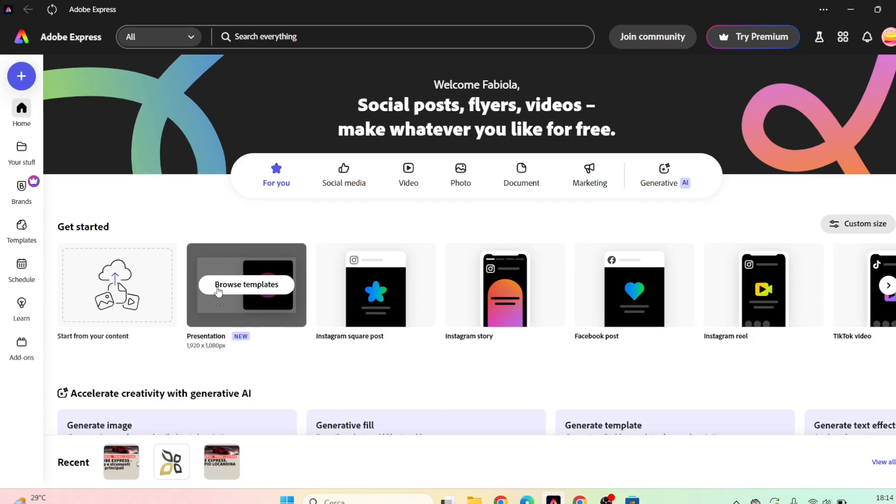
Create a blank presentation and apply the Modern color theme with two dark reds, dark grey, warm grey and beige.
left_click(227, 289)
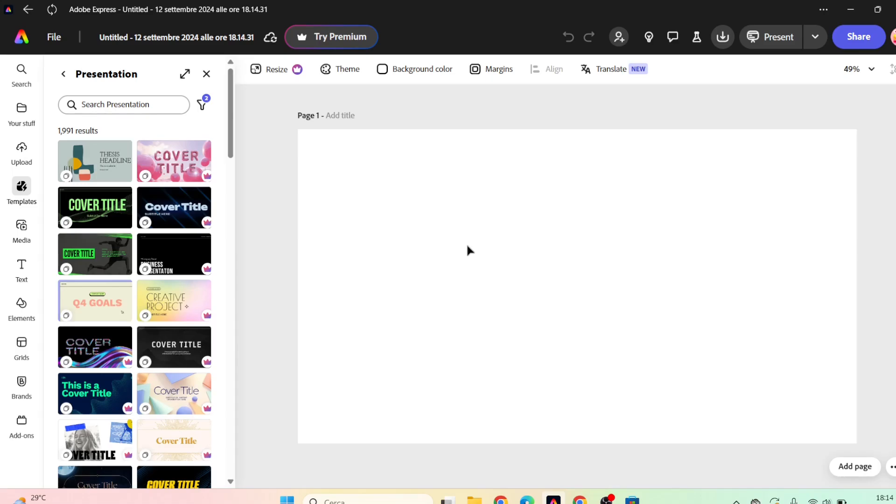
left_click(345, 70)
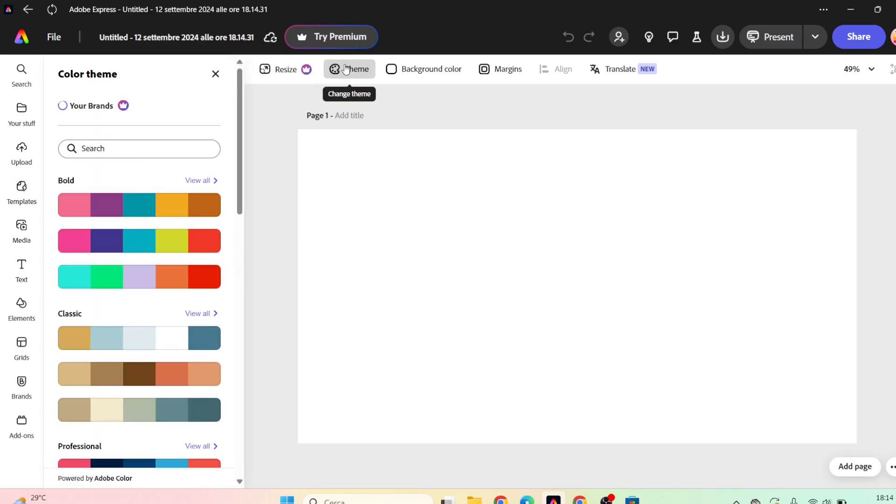
left_click_drag(242, 90, 239, 319)
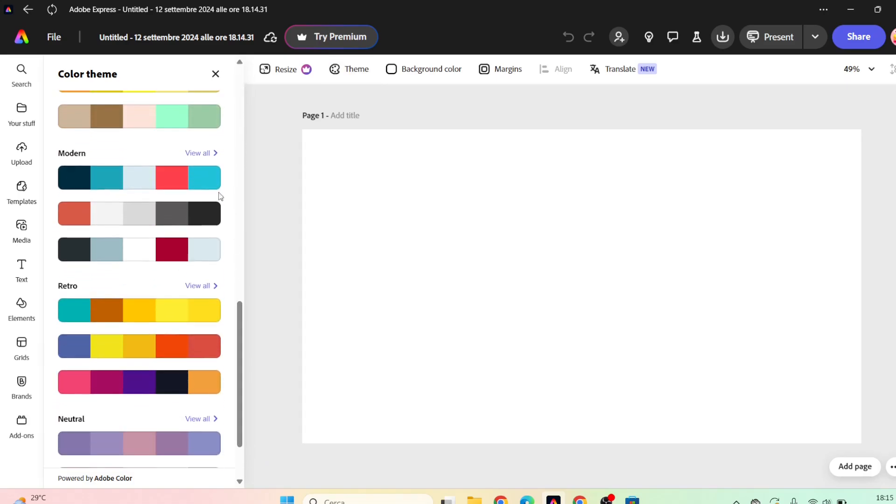
left_click(206, 154)
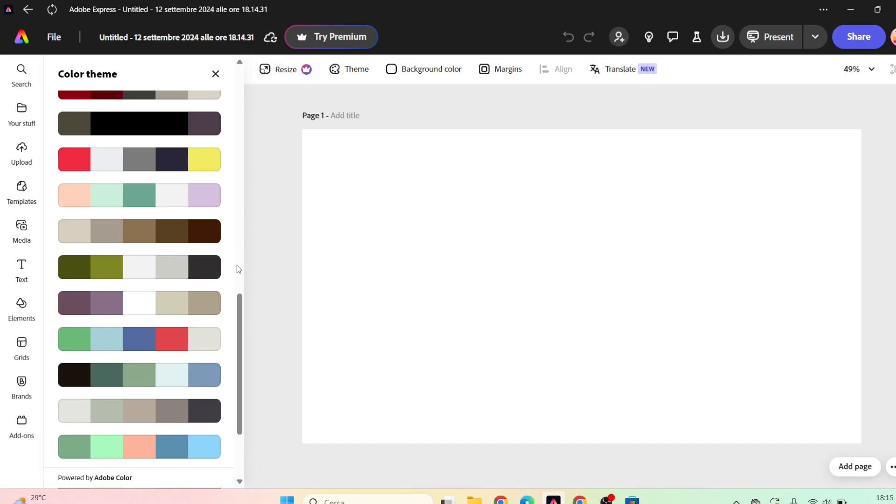
left_click_drag(243, 306, 242, 259)
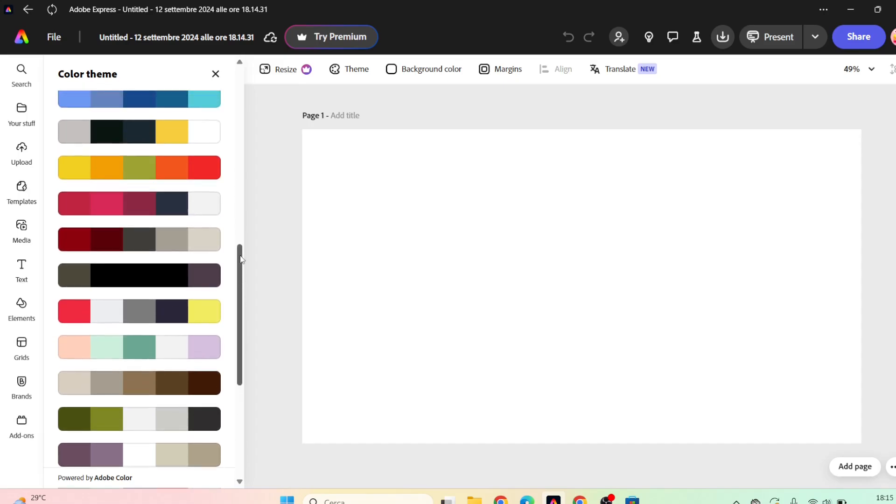
left_click(175, 239)
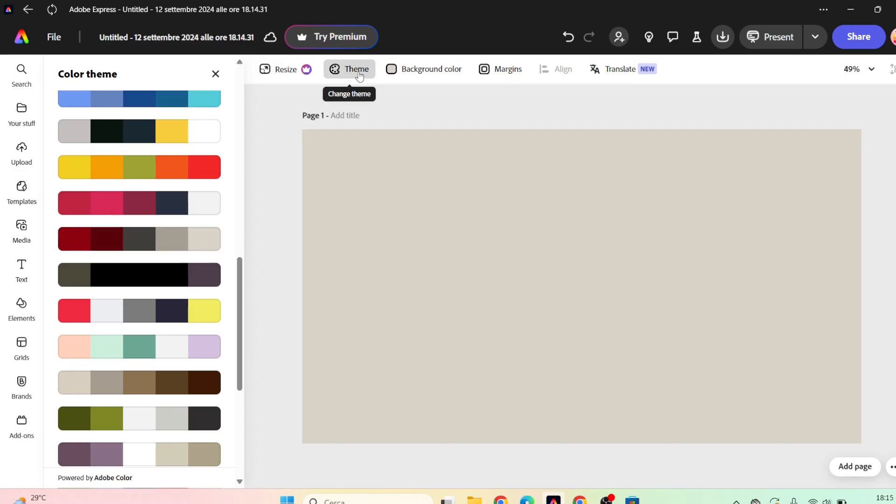
Check the background color swatches without changing them and turn on the display of page margins.
left_click(437, 71)
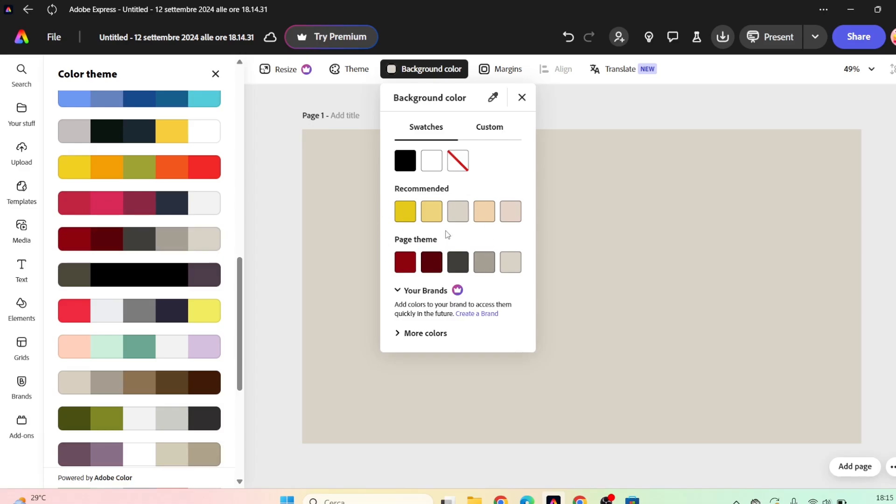
left_click(453, 74)
left_click(493, 75)
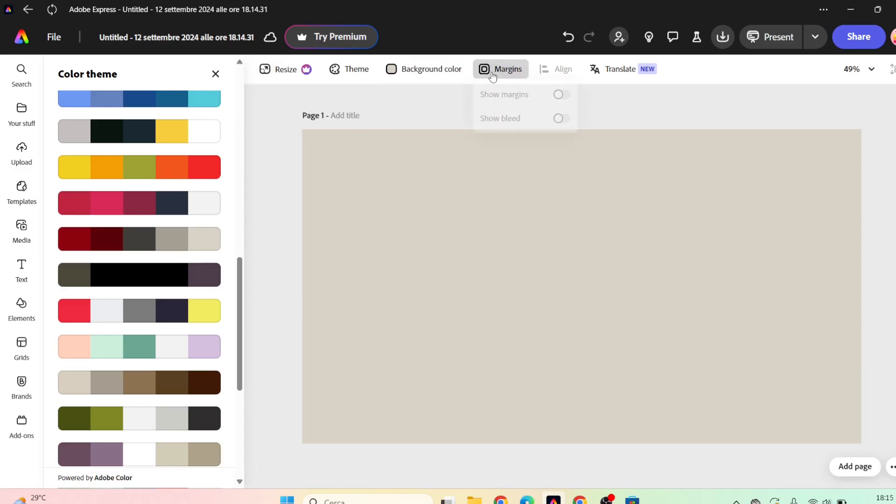
left_click(564, 100)
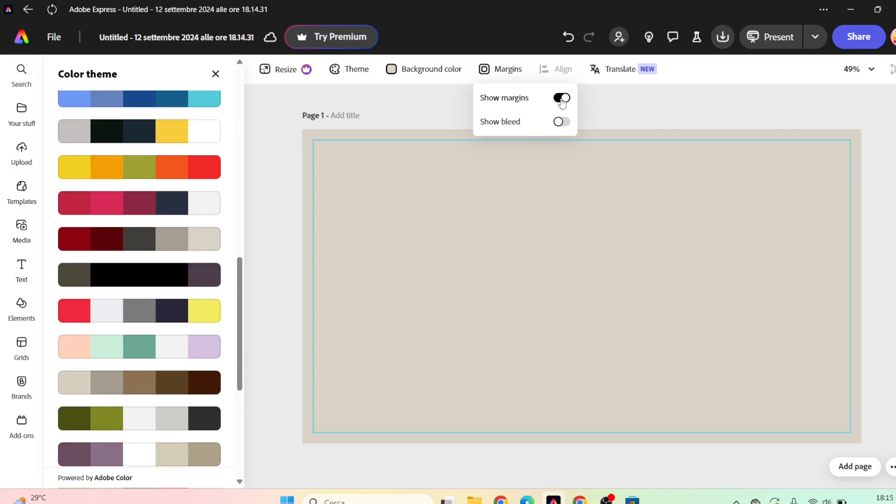
Title page 1 "Adobe Express" and close the color theme settings.
left_click(352, 116)
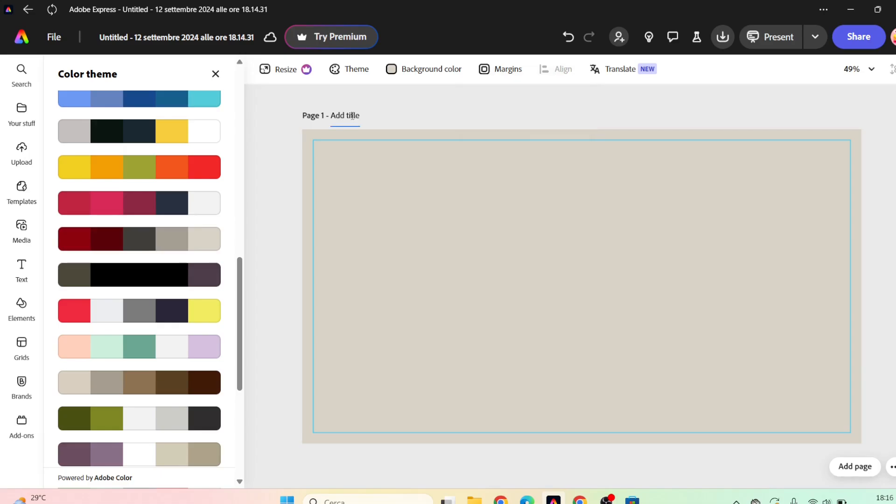
type("Adobe Express")
left_click(215, 74)
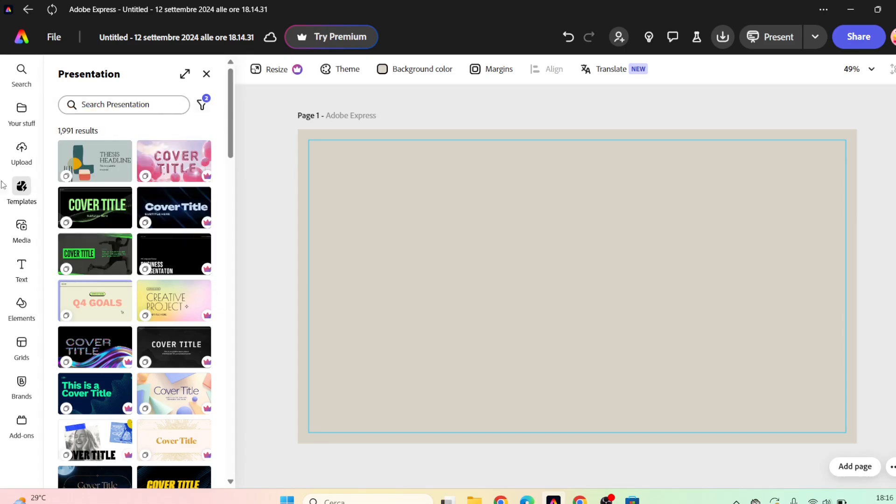
Browse the presentation template thumbnails and return to the start of the list.
mouse_move(20, 188)
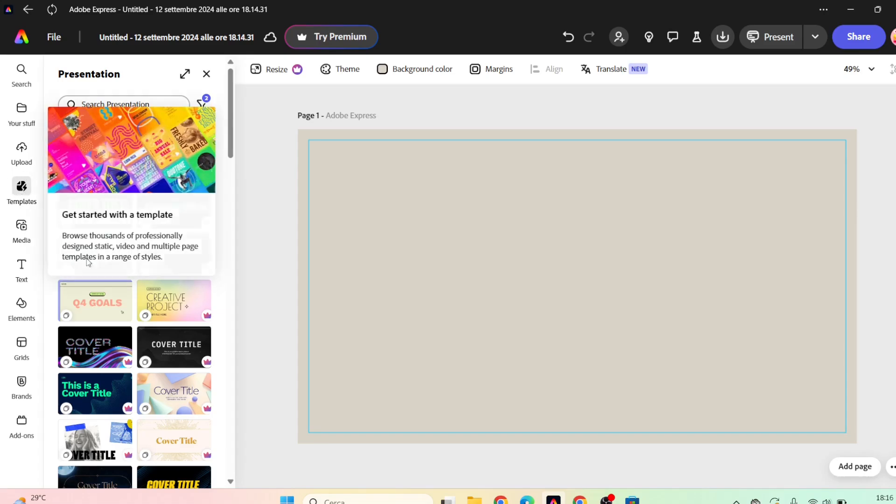
left_click_drag(232, 123, 230, 269)
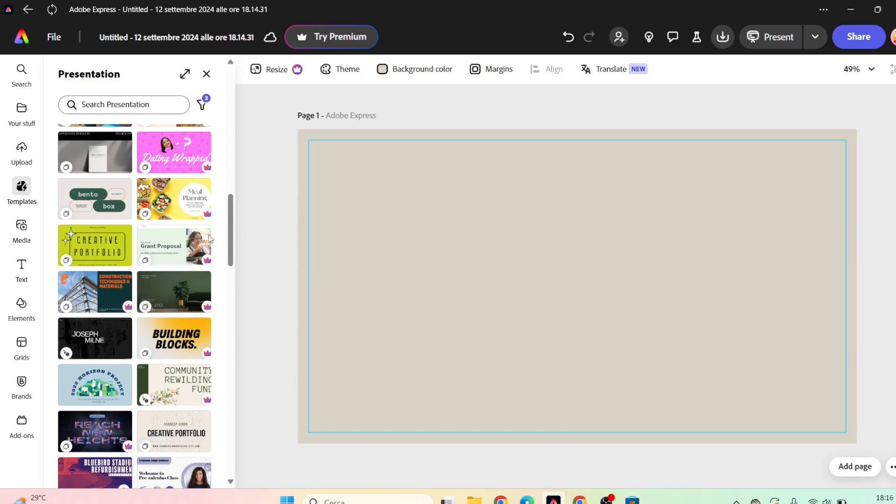
mouse_move(176, 214)
left_click_drag(234, 220, 233, 97)
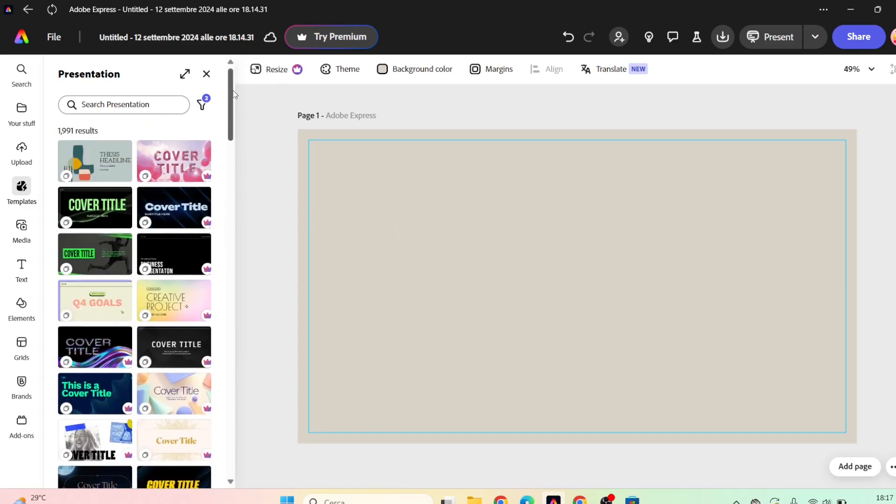
Upload the copertina image from the JBDESIGN folder and move it up to the page's top margin.
left_click(24, 150)
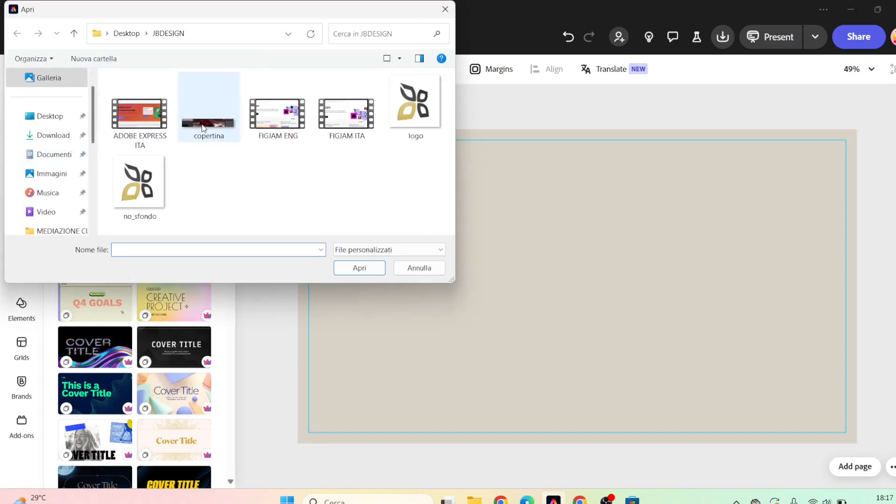
double_click(203, 128)
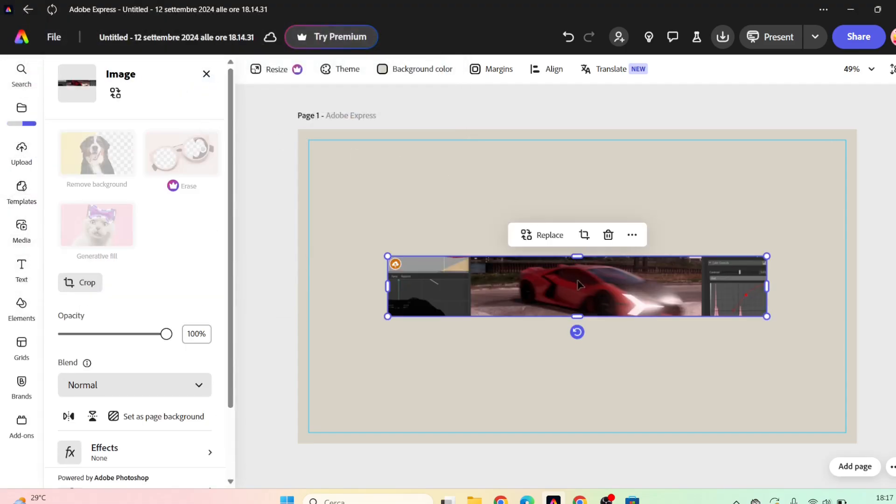
left_click_drag(578, 299, 575, 180)
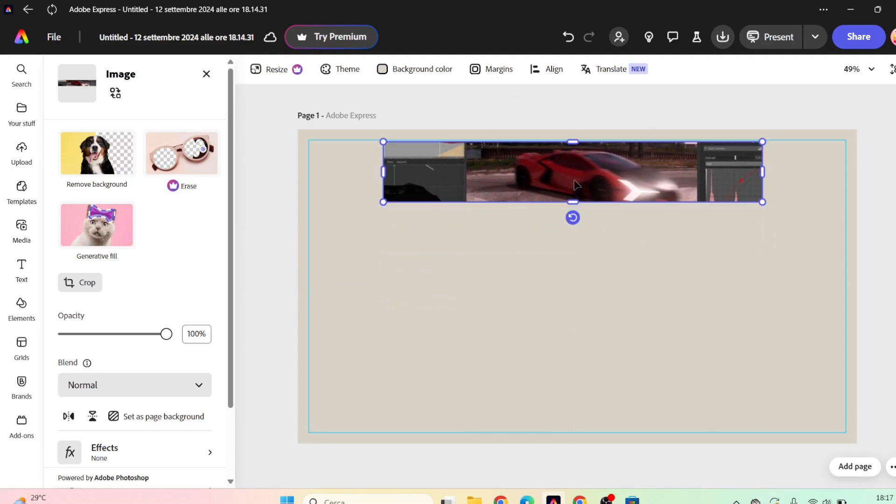
Stretch the car image to the left and right page margins, make it slightly taller, and deselect it.
left_click_drag(382, 172, 309, 172)
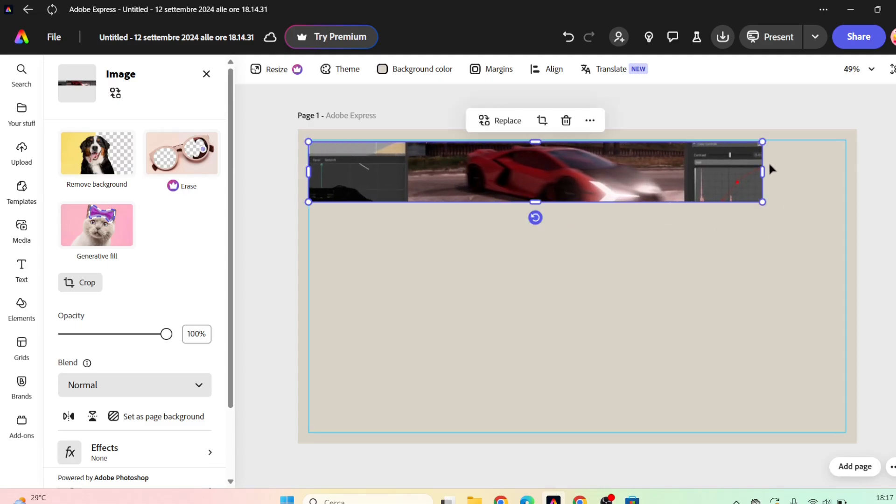
left_click_drag(763, 172, 847, 168)
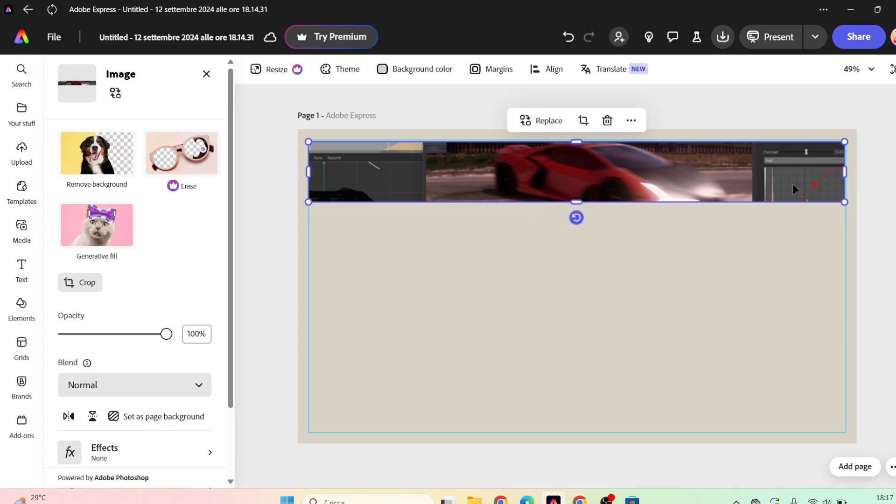
mouse_move(578, 202)
left_mouse_down()
mouse_move(576, 239)
mouse_move(575, 216)
left_mouse_up()
left_click(281, 219)
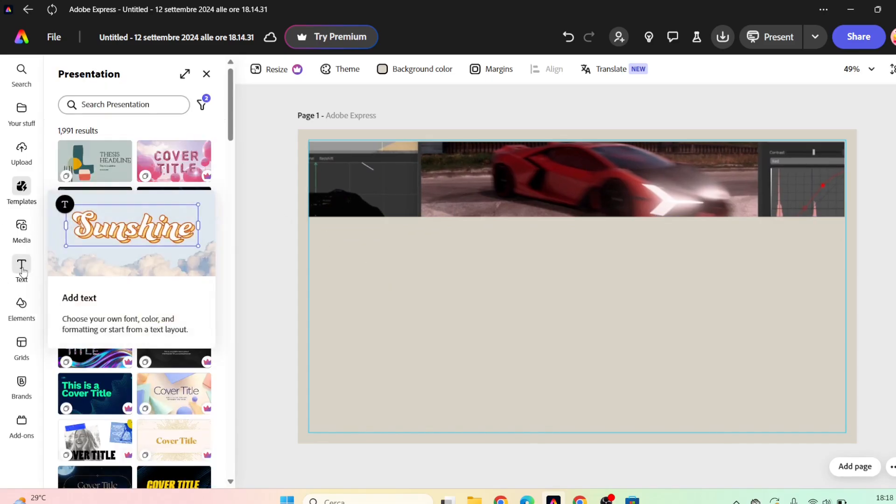
Insert the "Remember when 8 iconic moments from fashion history" headline layout and place it below the image at the left margin.
left_click(23, 272)
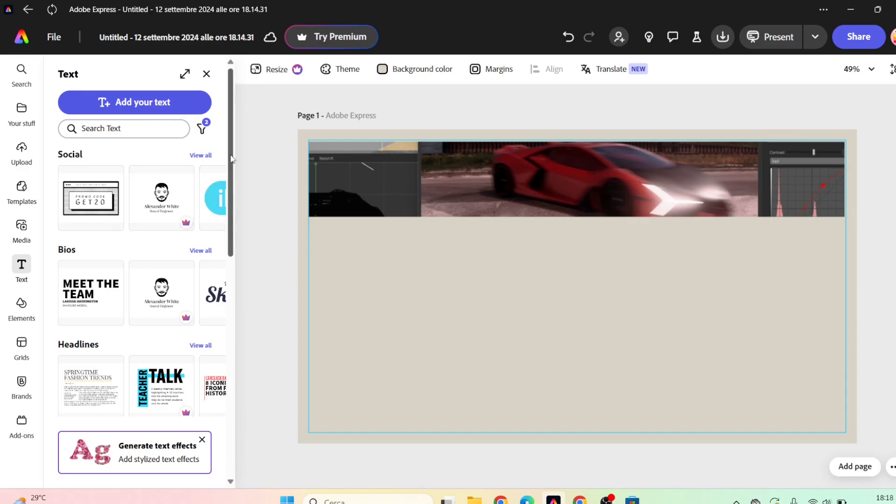
scroll(235, 217, "down", 3)
scroll(235, 217, "down", 1)
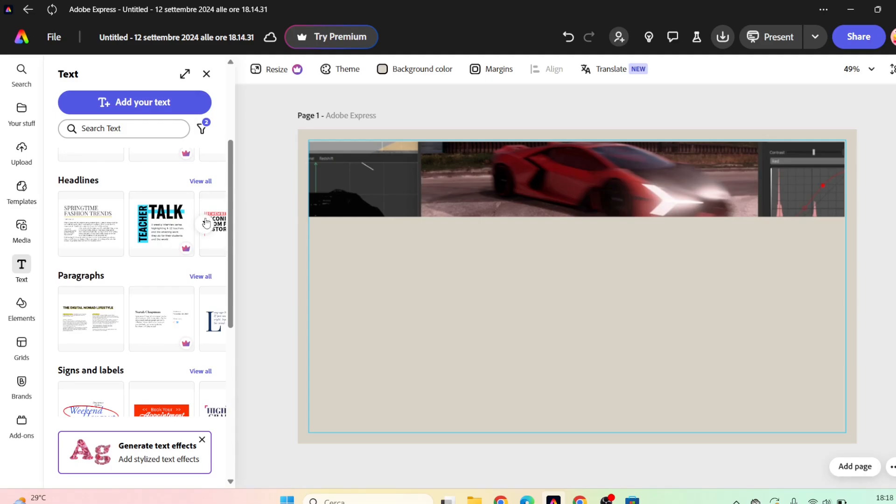
left_click(205, 224)
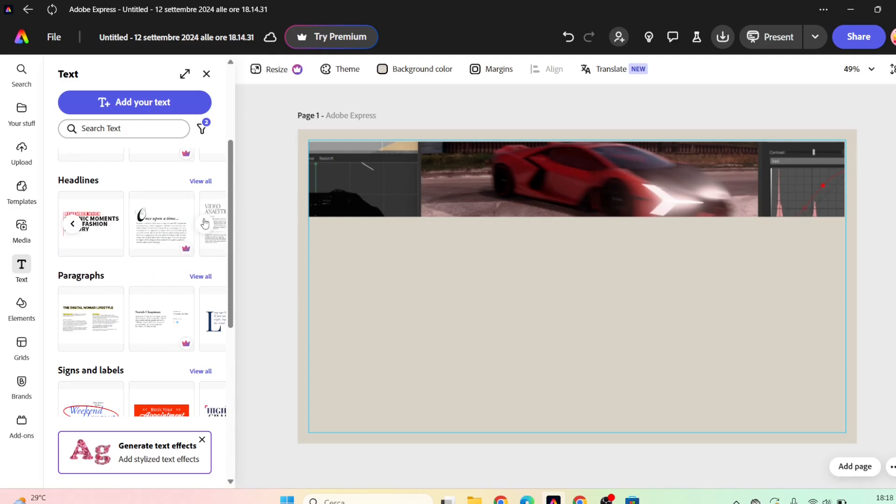
left_click(107, 226)
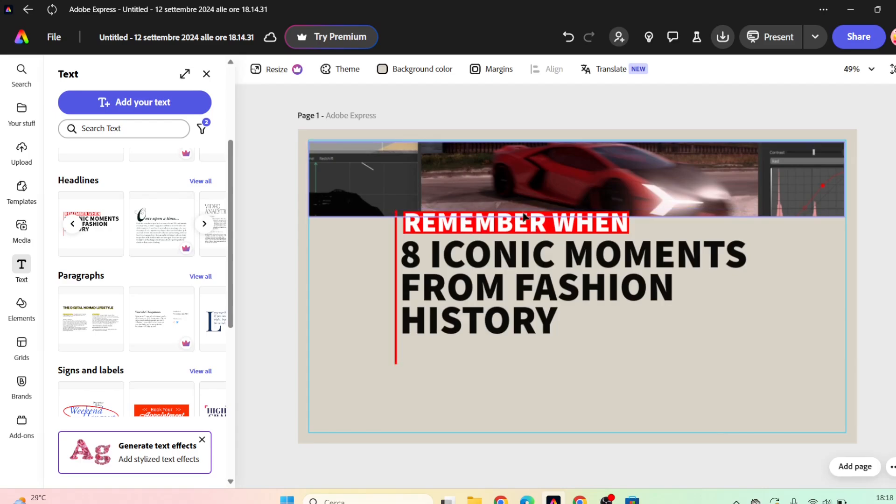
left_click_drag(533, 223, 455, 234)
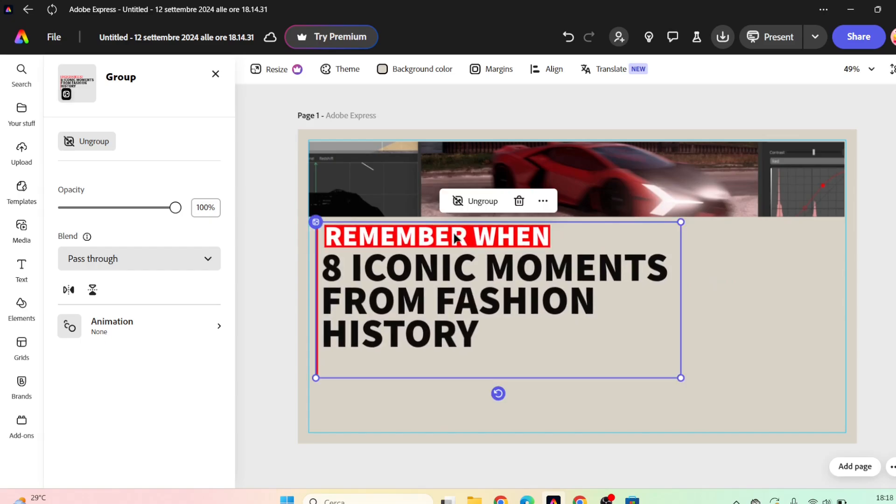
Replace "REMEMBER WHEN" with "VIDEOCOURSE - FIRST LESSON" and widen its text box so the text fits on one line.
double_click(355, 239)
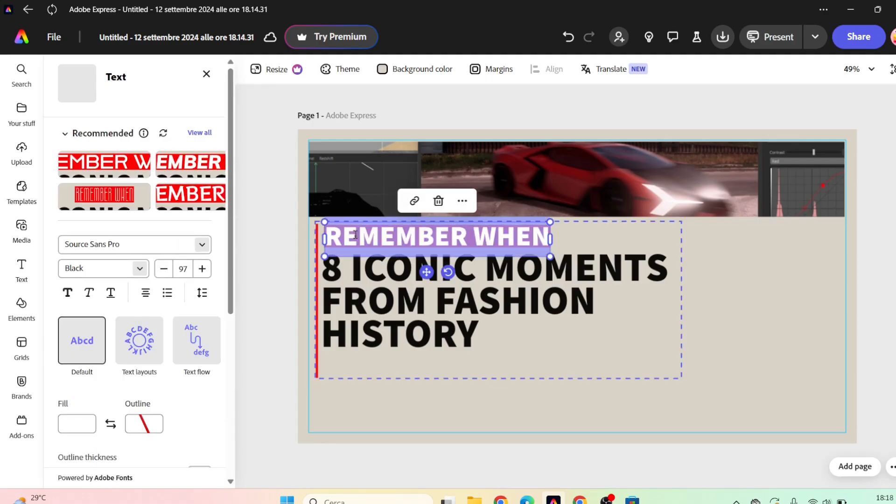
key("Caps_Lock")
type("VIDEO")
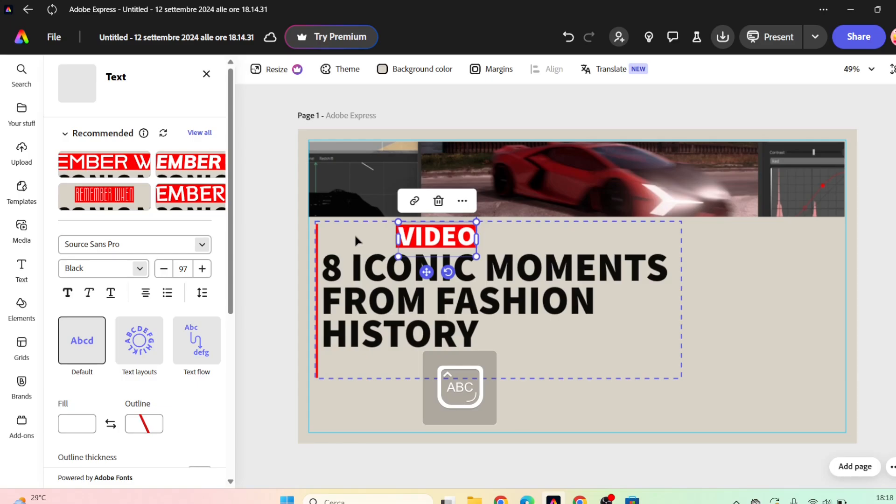
type("COURSE")
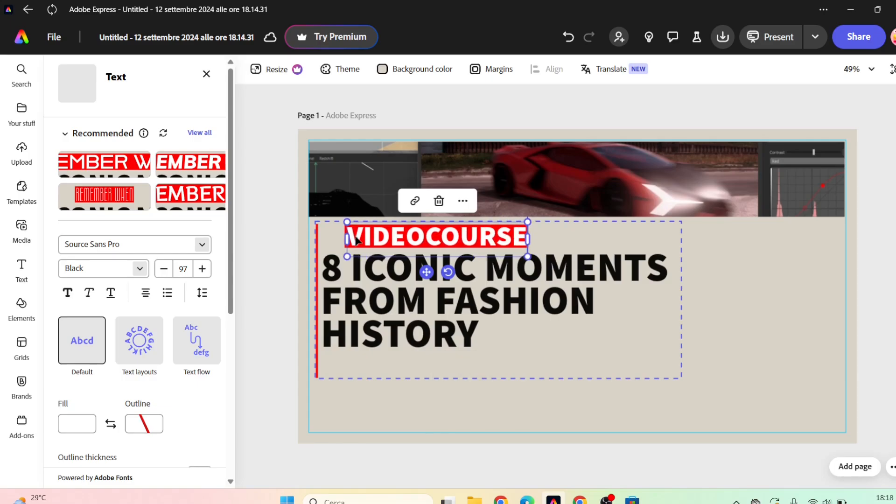
type(" - FIRST LE")
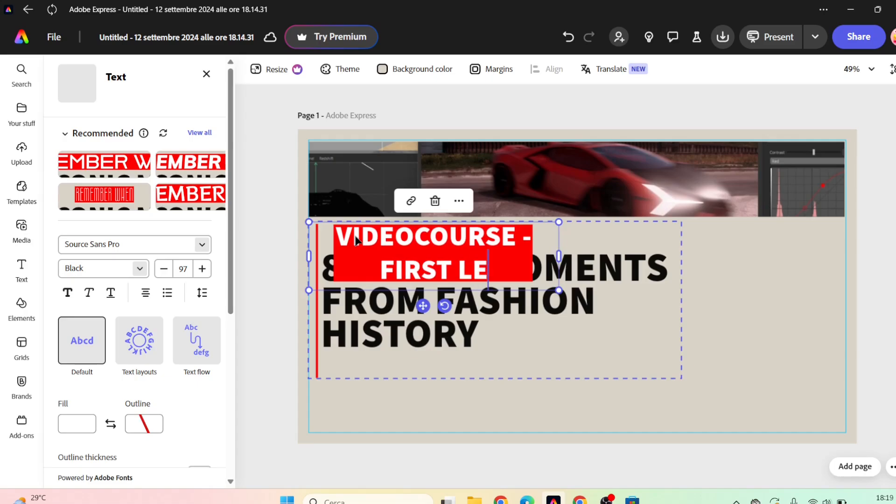
type("SSON")
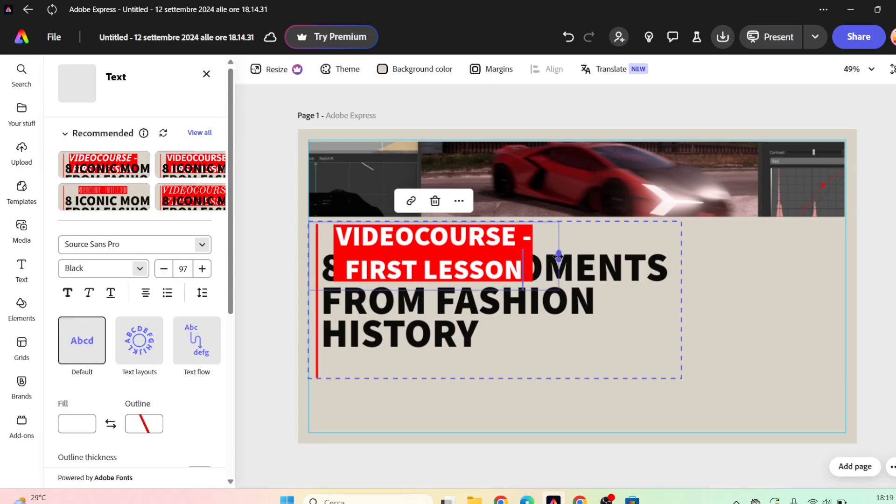
left_click_drag(559, 256, 723, 251)
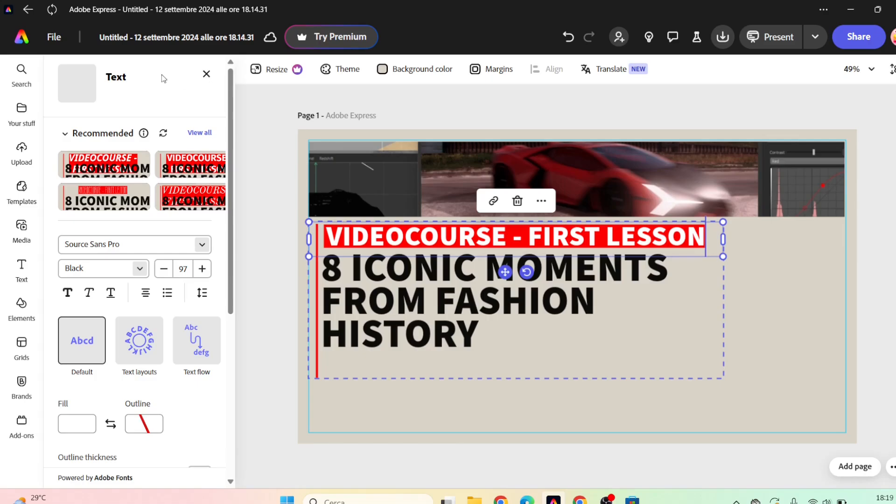
Try the Abril Fatface font on the VIDEOCOURSE line, then restore Source Sans Pro Black.
mouse_move(144, 133)
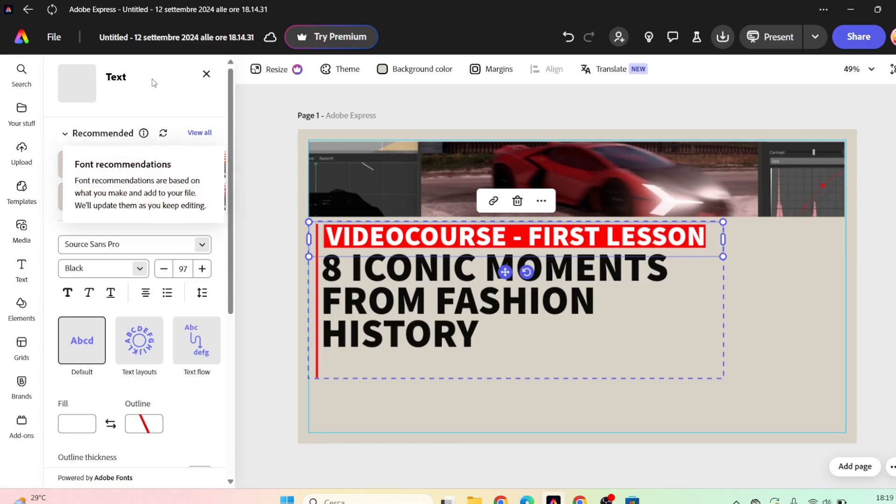
scroll(224, 140, "down", 3)
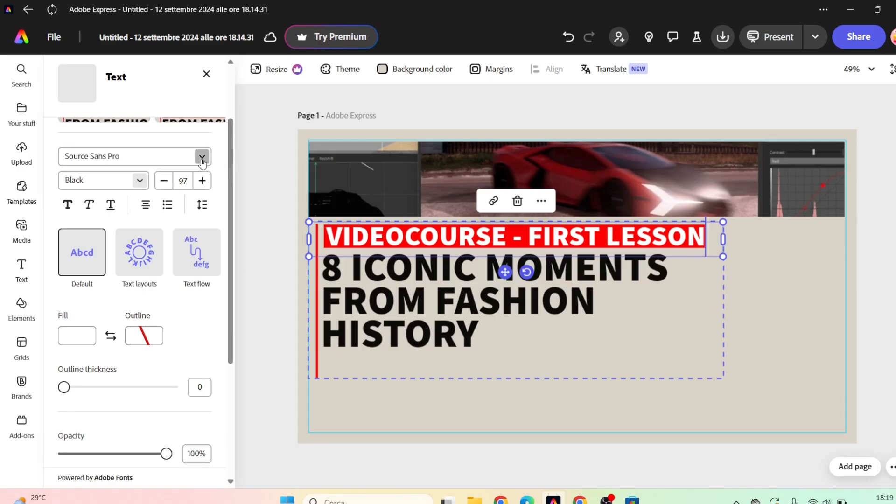
left_click(202, 159)
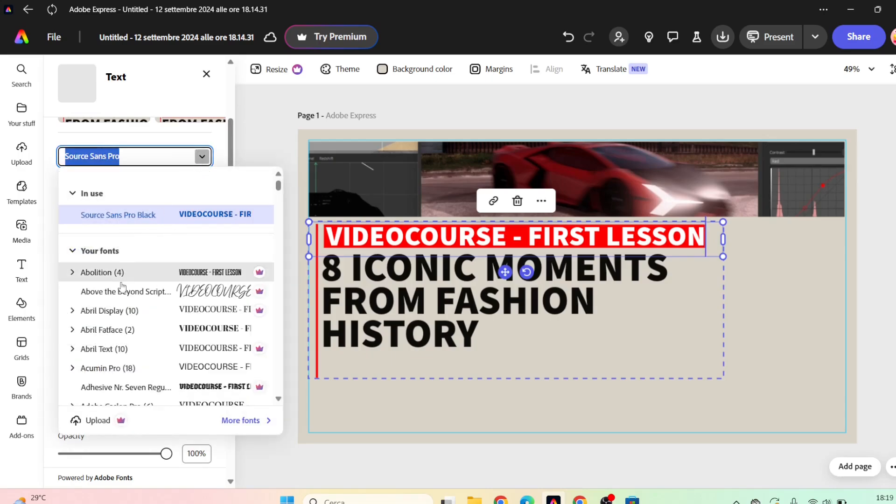
left_click(124, 329)
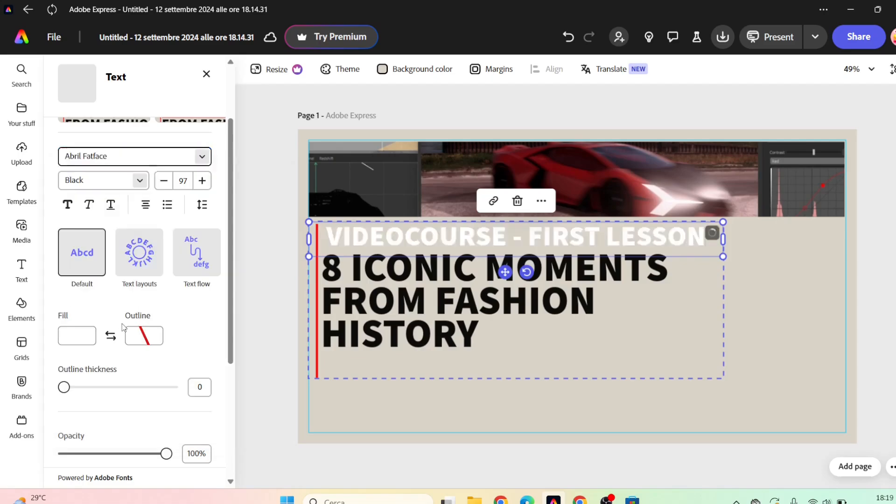
left_click(203, 157)
left_click(167, 235)
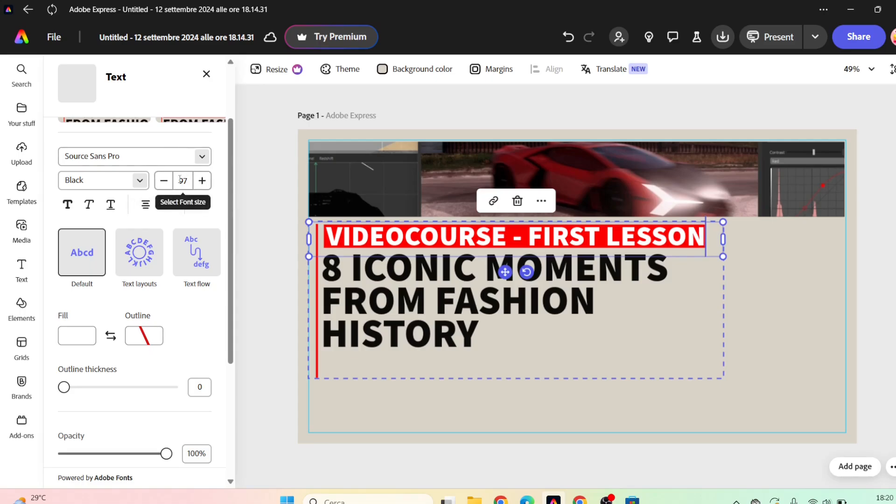
Set the VIDEOCOURSE line to Bold, trying italic and underline and switching both off again.
left_click(66, 205)
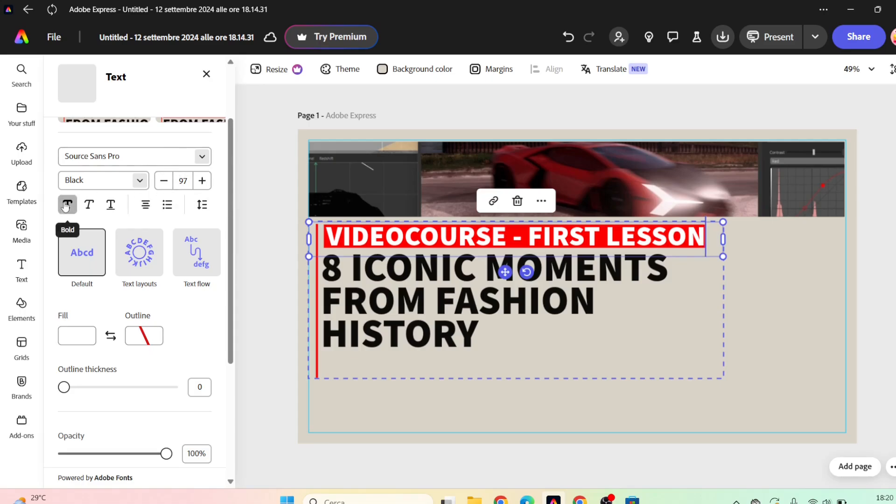
left_click(87, 209)
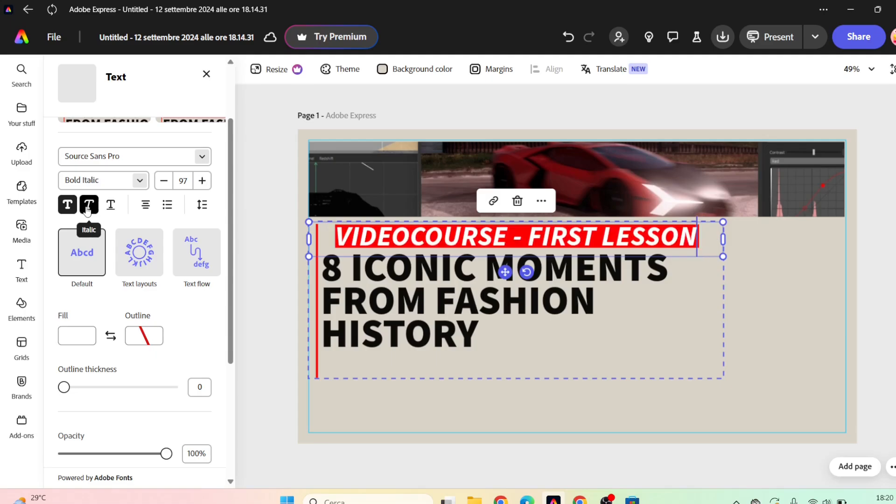
left_click(108, 208)
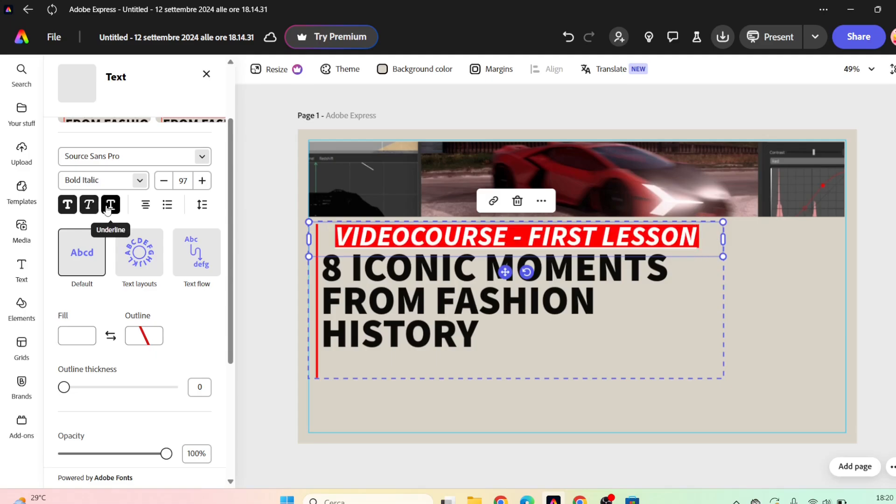
left_click(108, 209)
left_click(88, 205)
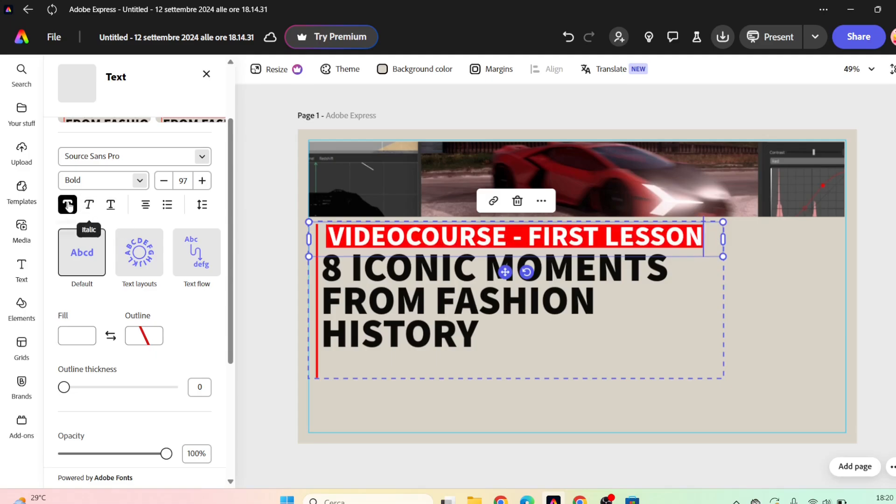
Try other alignments and list styles on the VIDEOCOURSE line, returning it to centered text without bullets.
left_click(144, 209)
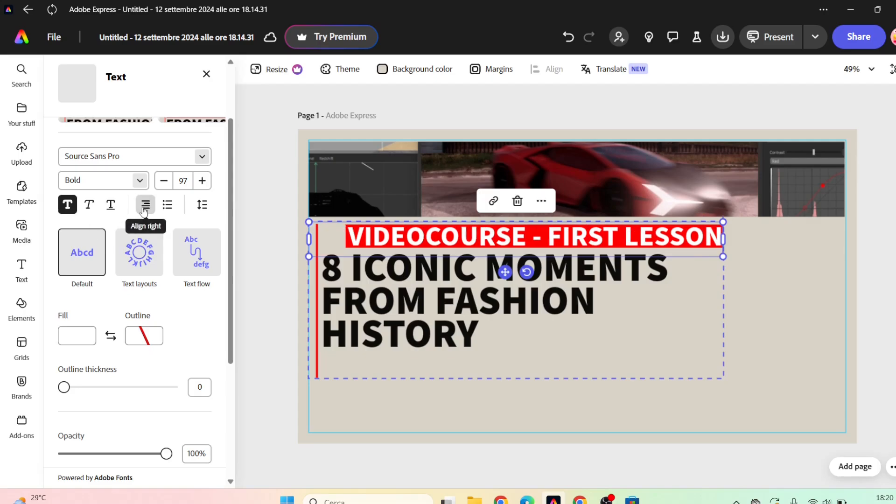
left_click(144, 209)
left_click(144, 210)
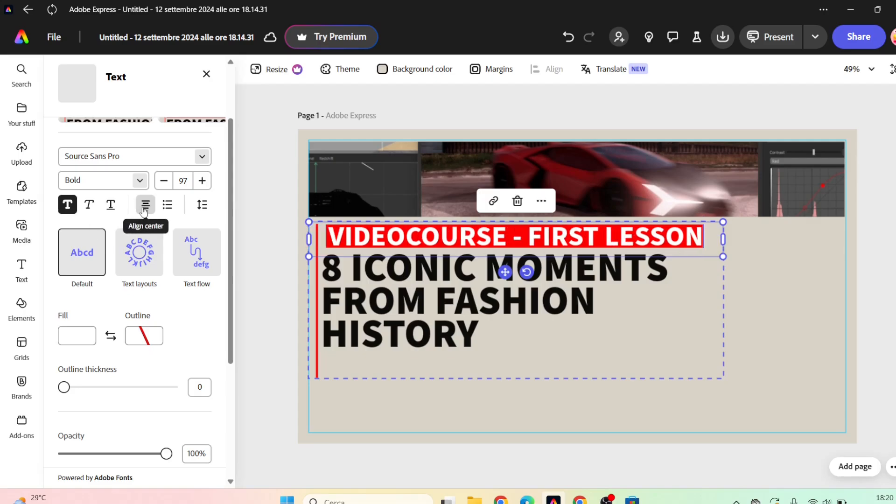
left_click(166, 209)
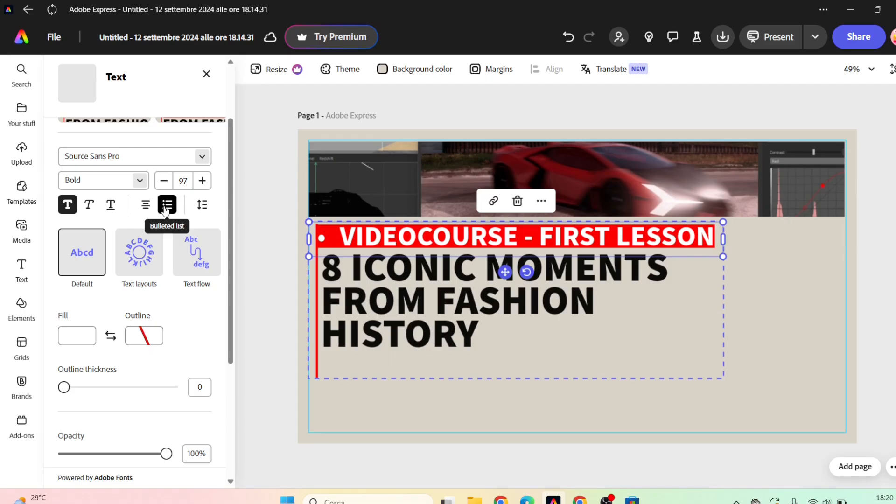
left_click(165, 208)
left_click(165, 208)
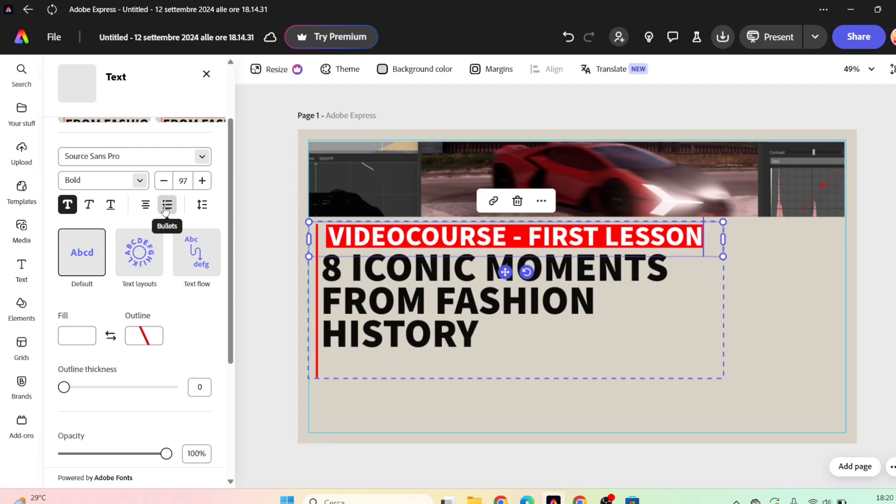
View the spacing options, try the Circle, Arch and Bow text layouts on the VIDEOCOURSE line, and restore the Default layout.
left_click(201, 206)
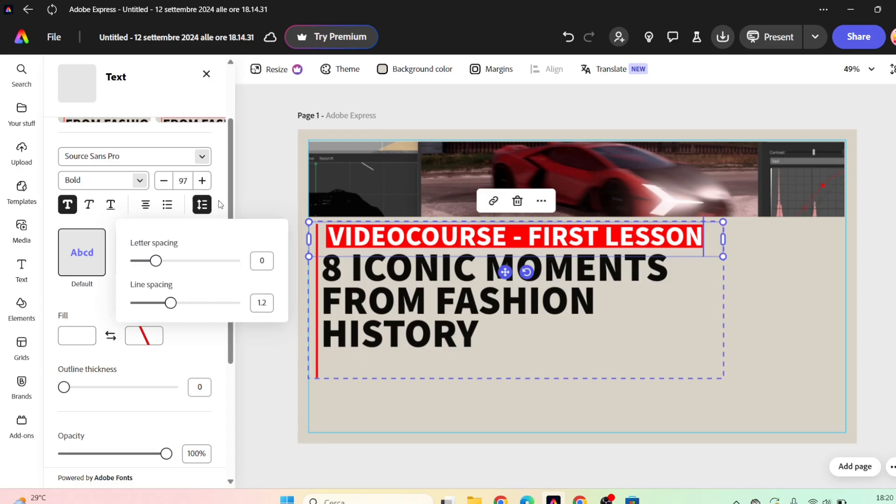
left_click(218, 200)
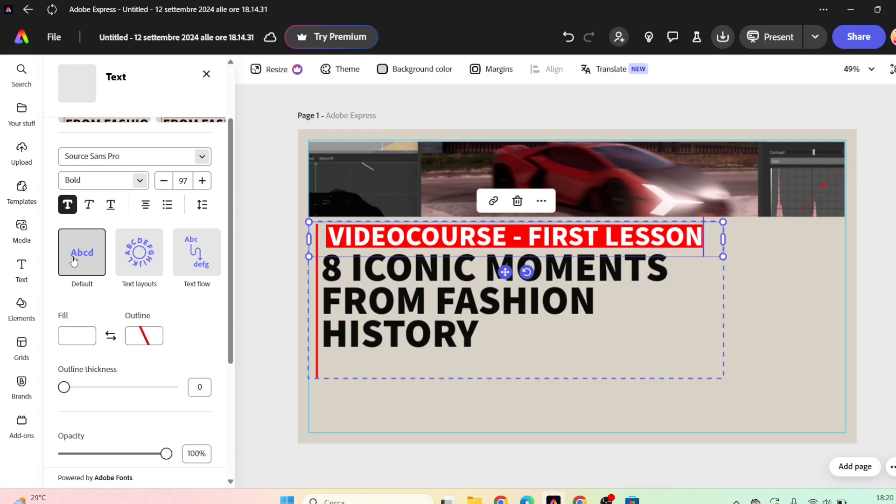
left_click(134, 260)
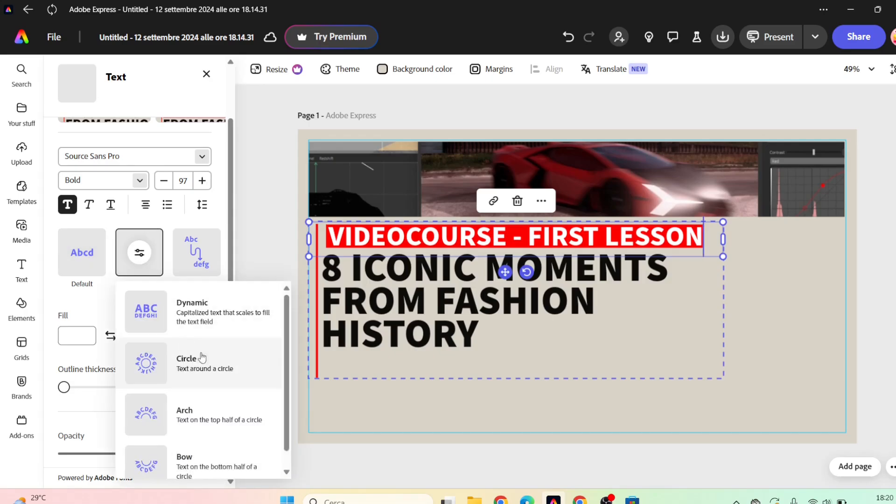
left_click(217, 361)
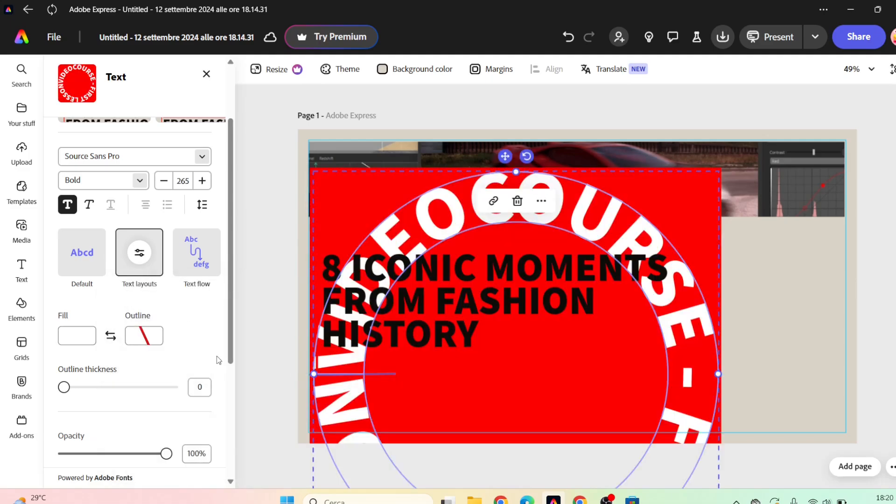
left_click(141, 253)
left_click(189, 410)
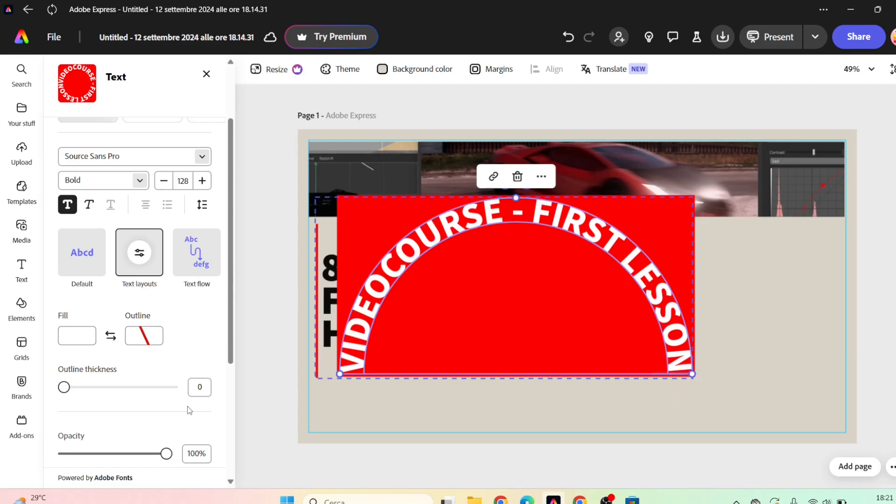
left_click(138, 253)
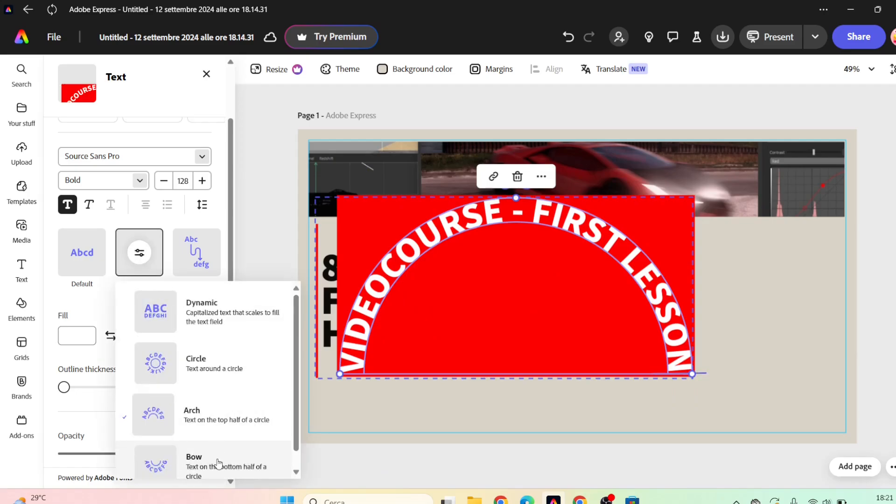
left_click(217, 459)
left_click(83, 258)
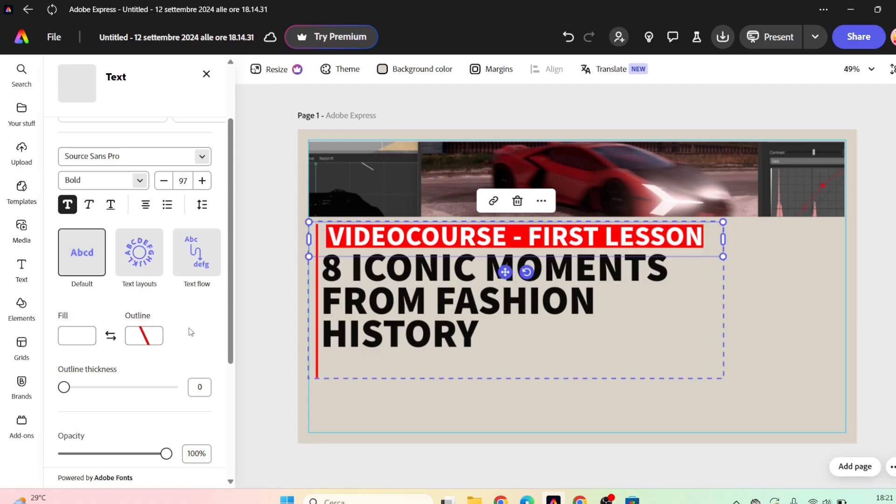
Try a black fill on the VIDEOCOURSE text and set the fill back to white.
left_click(81, 341)
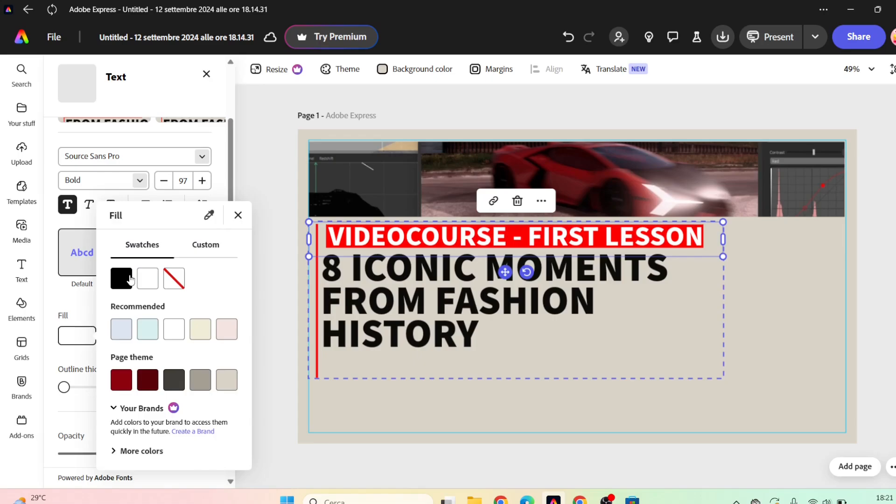
left_click(129, 279)
left_click(147, 279)
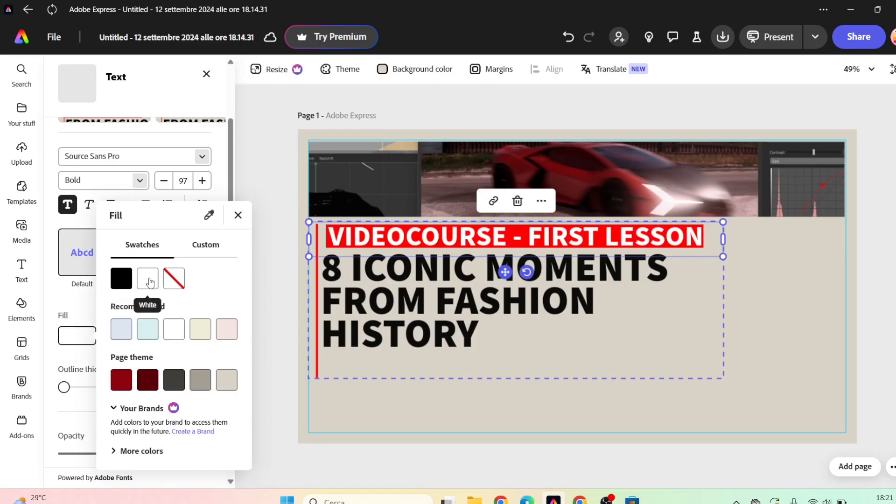
left_click(80, 303)
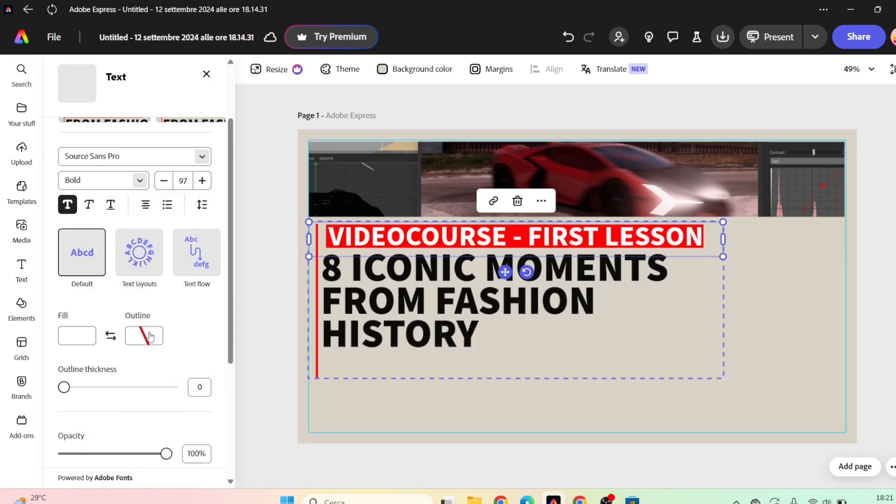
Try a black outline on the VIDEOCOURSE text, reduce its thickness to 0 and try the opacity setting, ending at 100%.
left_click(150, 335)
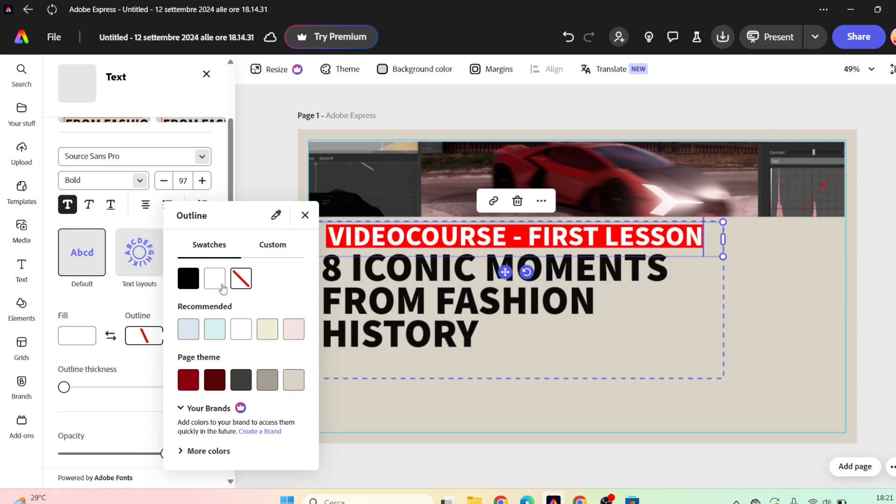
left_click(191, 283)
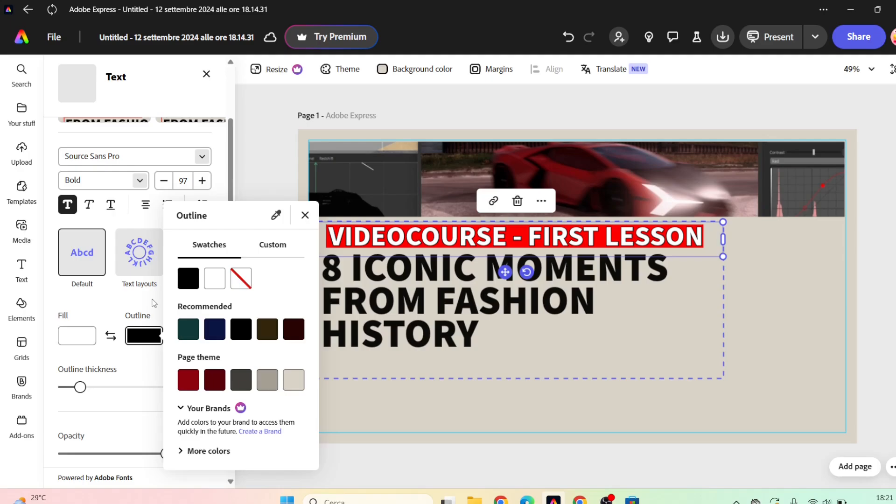
left_click(153, 303)
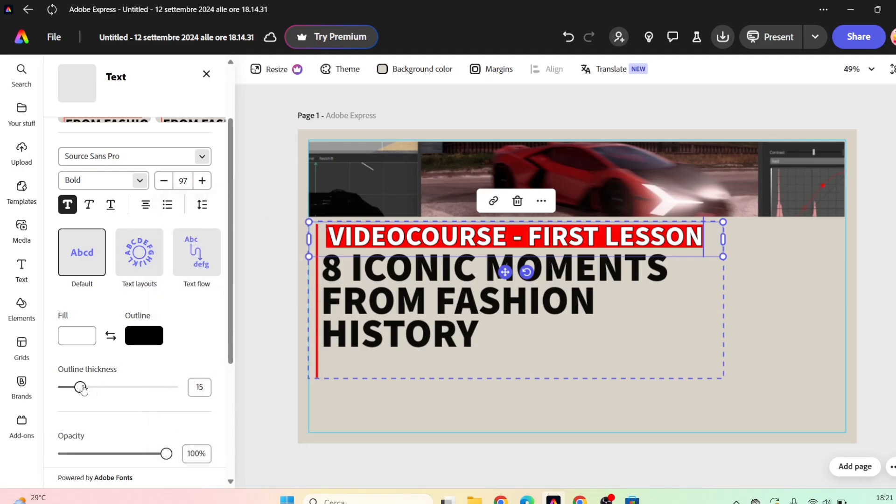
left_click_drag(83, 391, 55, 396)
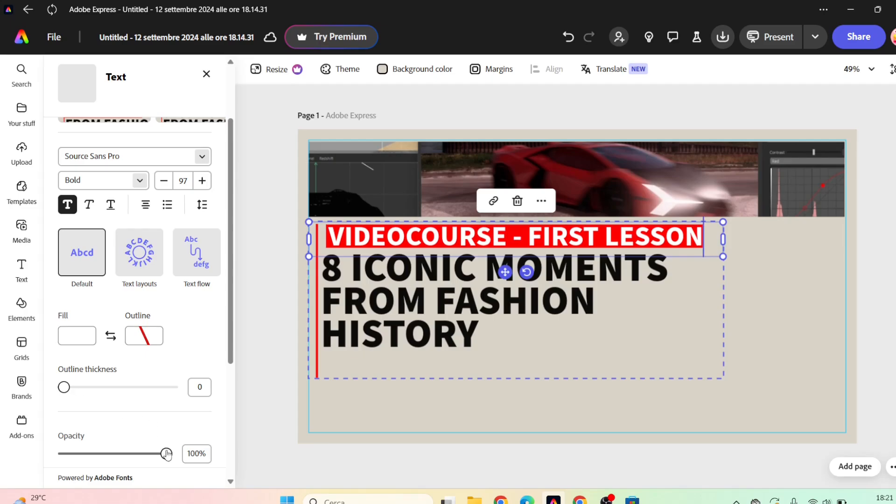
mouse_move(166, 454)
left_mouse_down()
mouse_move(88, 454)
mouse_move(173, 454)
left_mouse_up()
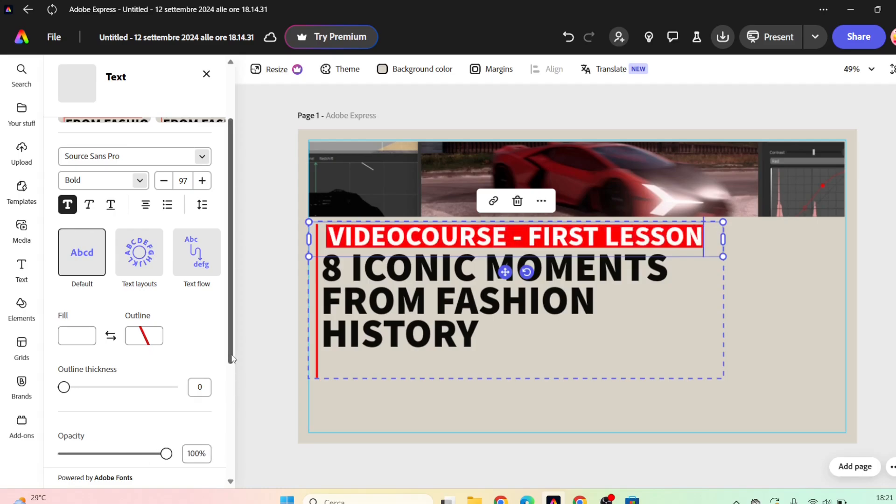
Try flipping the VIDEOCOURSE line horizontally and vertically, reversing each flip again.
scroll(232, 358, "down", 4)
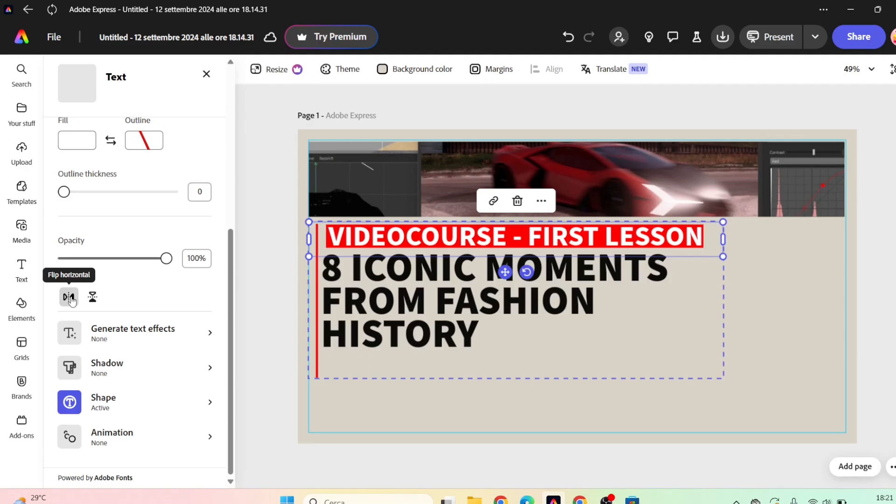
left_click(71, 298)
left_click(71, 299)
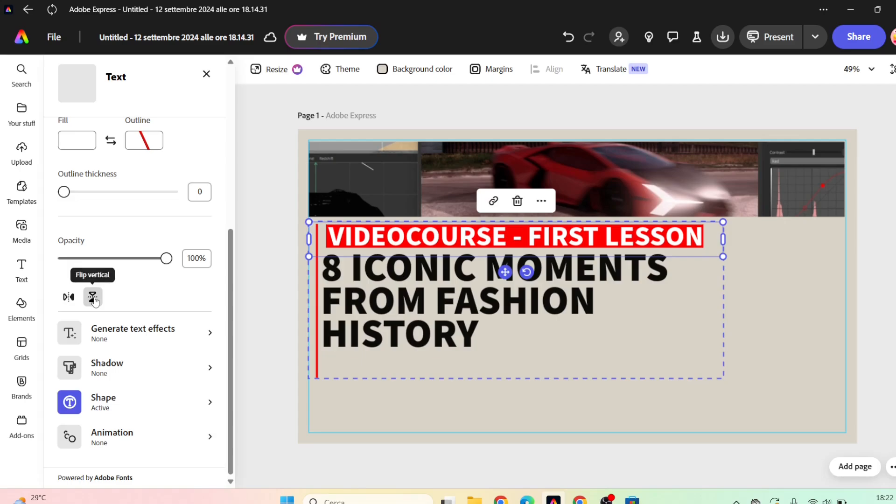
left_click(93, 299)
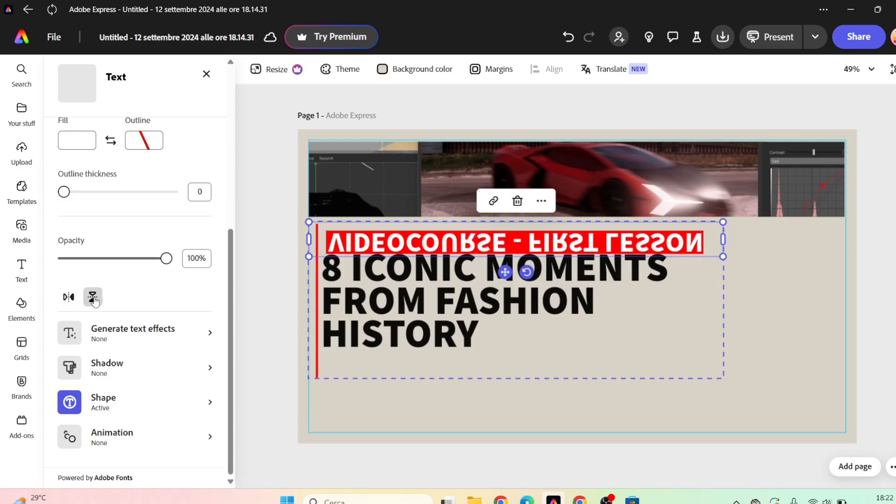
left_click(94, 298)
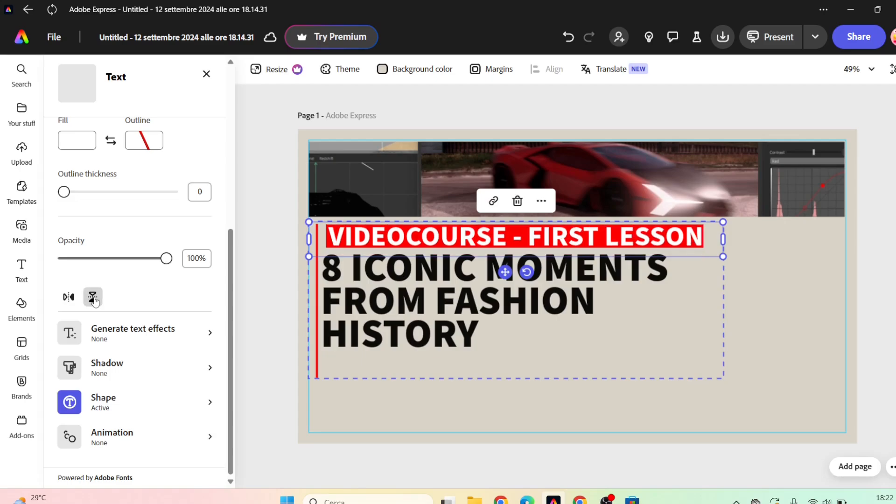
Generate the Balloon sample text effect on the VIDEOCOURSE line and inspect the lettering up close.
left_click(117, 336)
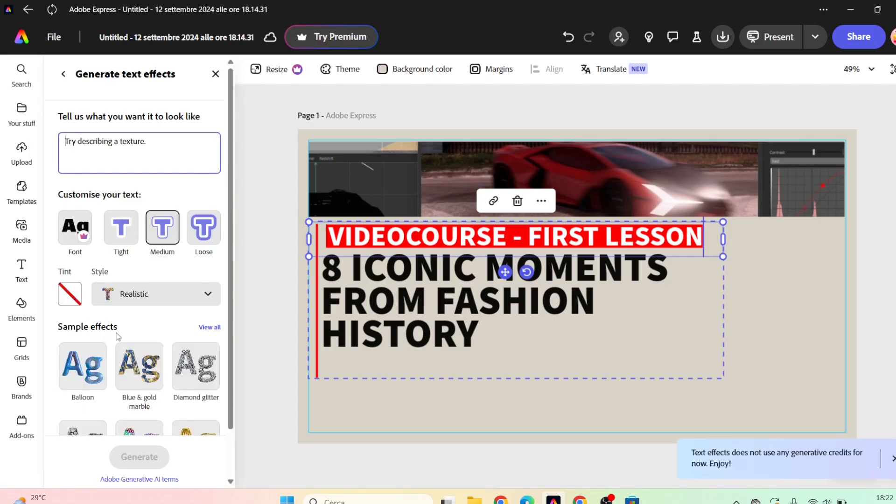
left_click_drag(229, 278, 237, 327)
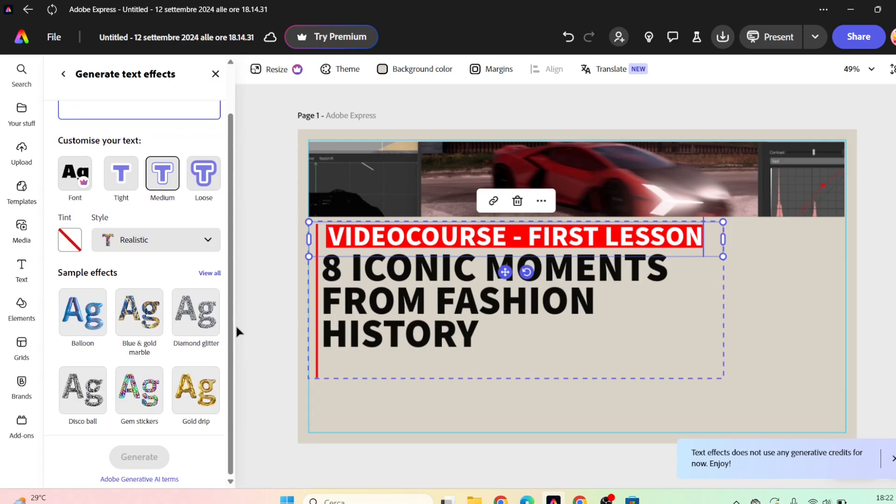
left_click(85, 313)
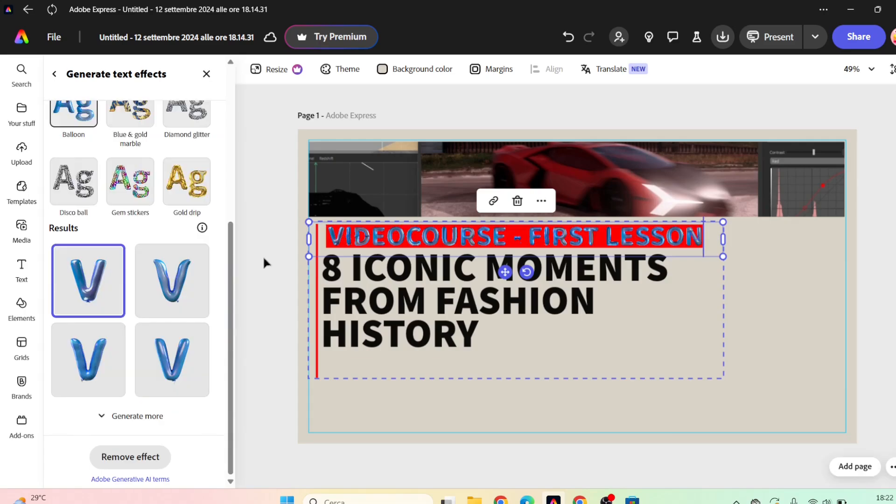
scroll(264, 258, "up", 5)
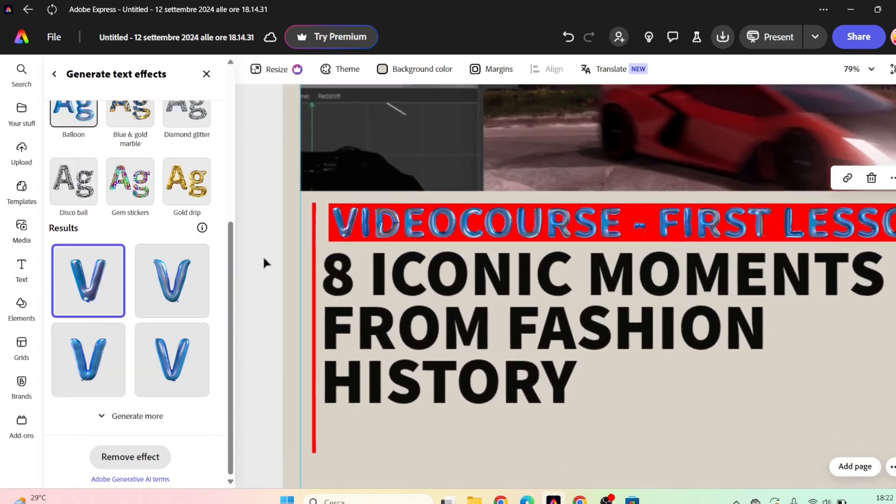
scroll(264, 264, "down", 1)
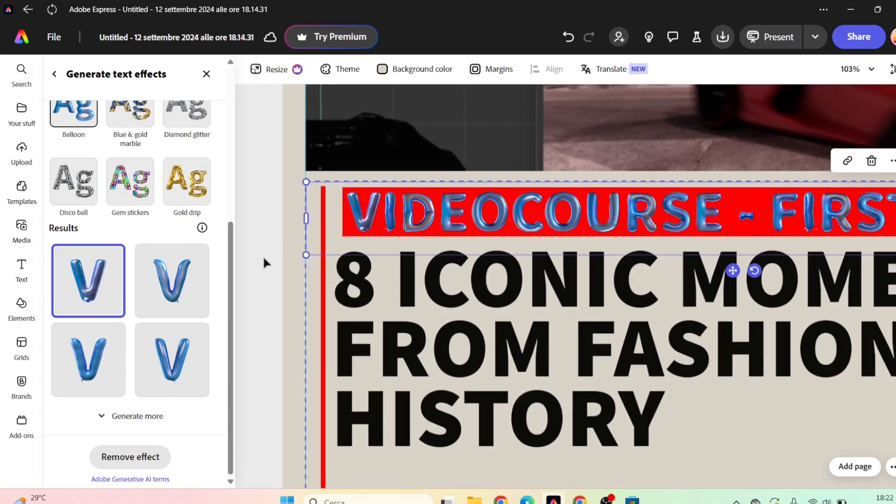
Try the Gem stickers text effect on the VIDEOCOURSE line, then remove the effect and leave the text effects settings.
left_click(128, 178)
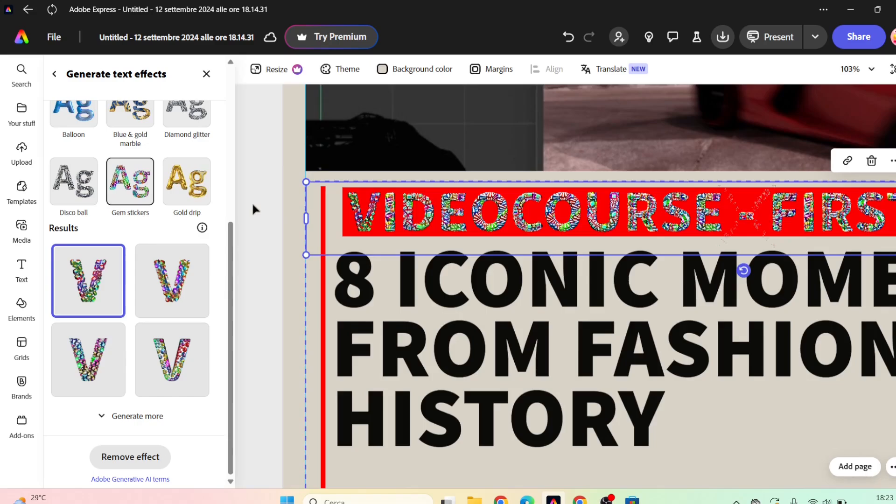
scroll(253, 205, "up", 4)
scroll(253, 208, "down", 5)
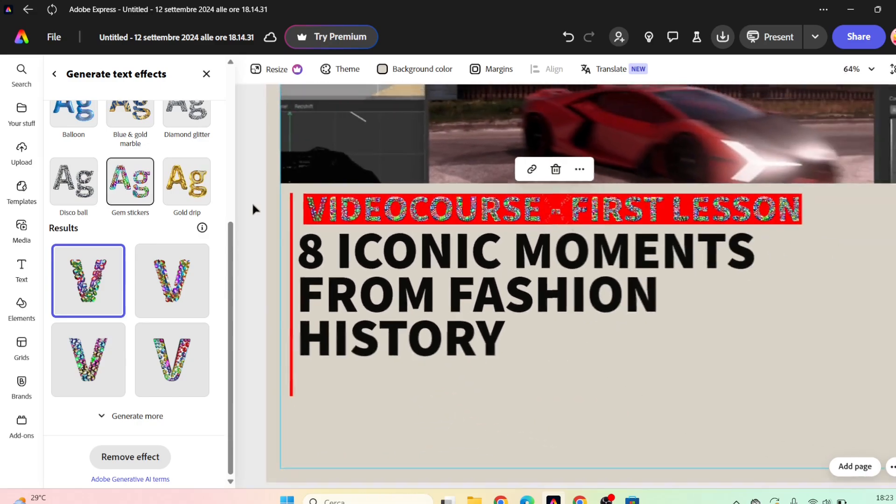
scroll(251, 205, "up", 2)
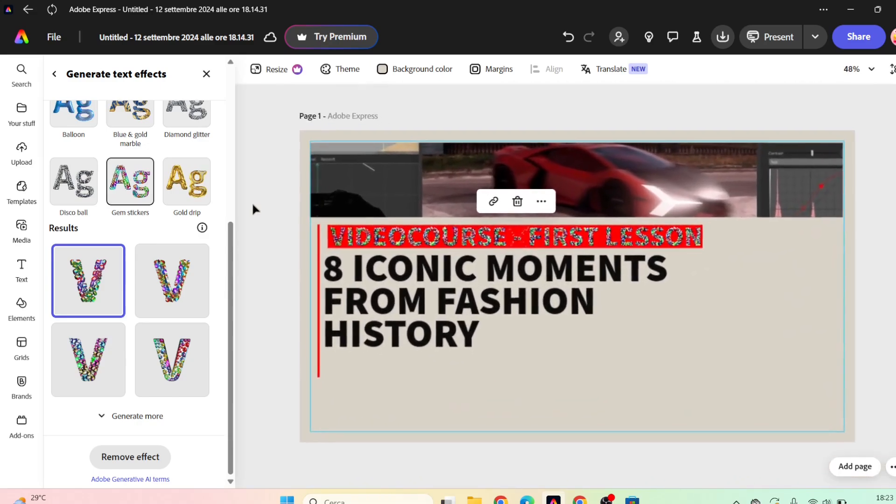
left_click(156, 462)
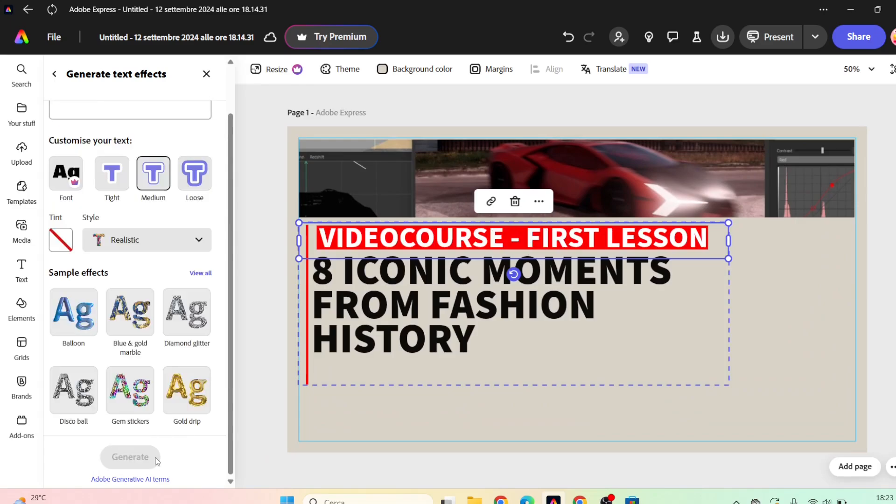
left_click(207, 73)
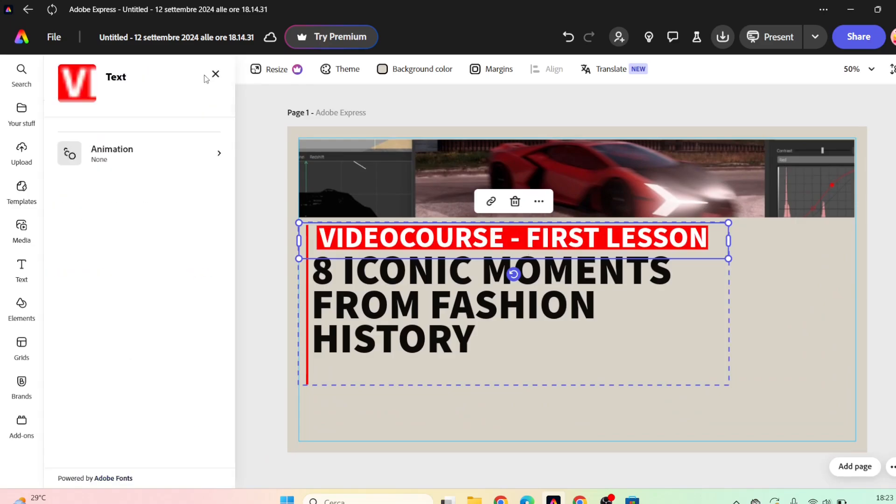
Try the Classic, Smooth, Lift, Glow, Halo, Strong and Hazy shadow presets on the VIDEOCOURSE line.
left_click_drag(231, 178, 234, 385)
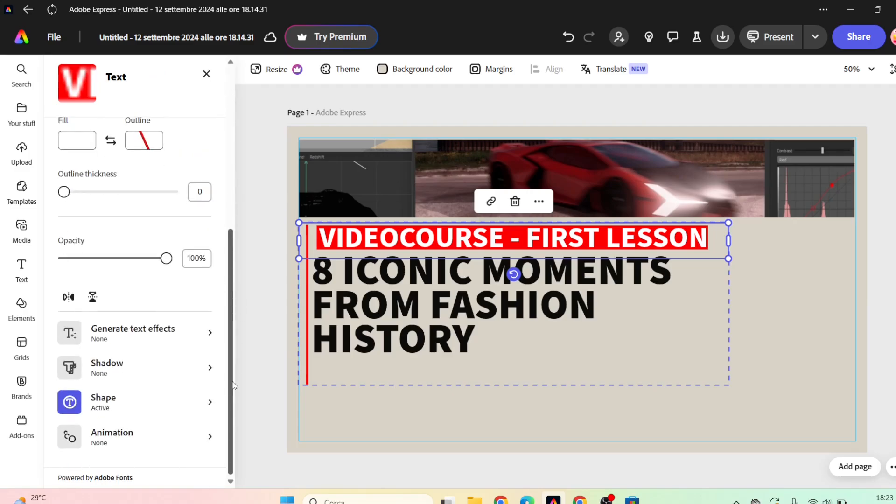
left_click(140, 370)
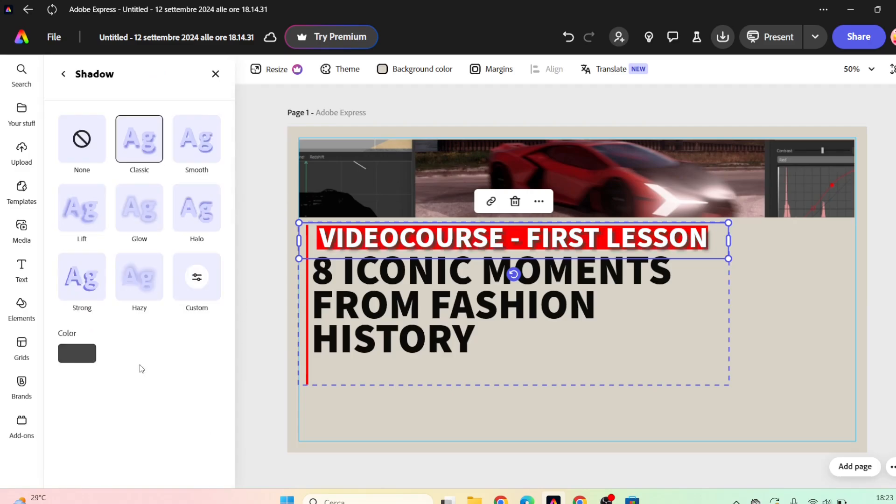
left_click(186, 143)
left_click(86, 223)
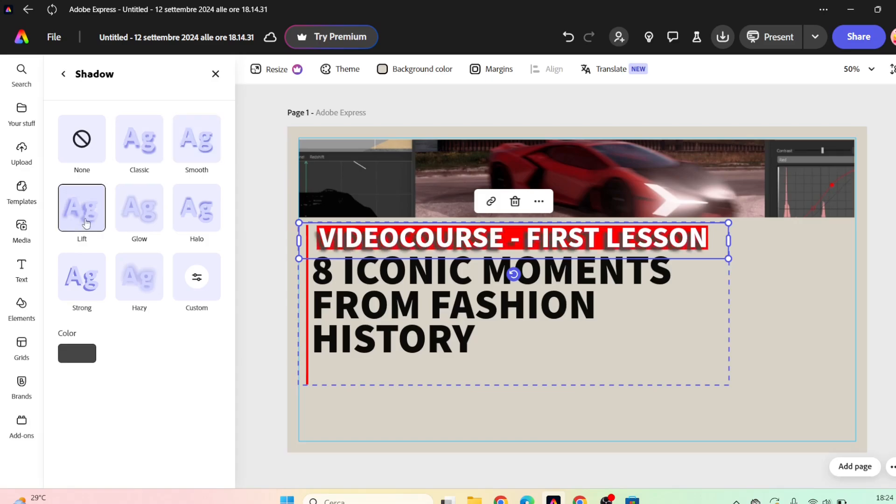
left_click(139, 209)
left_click(210, 219)
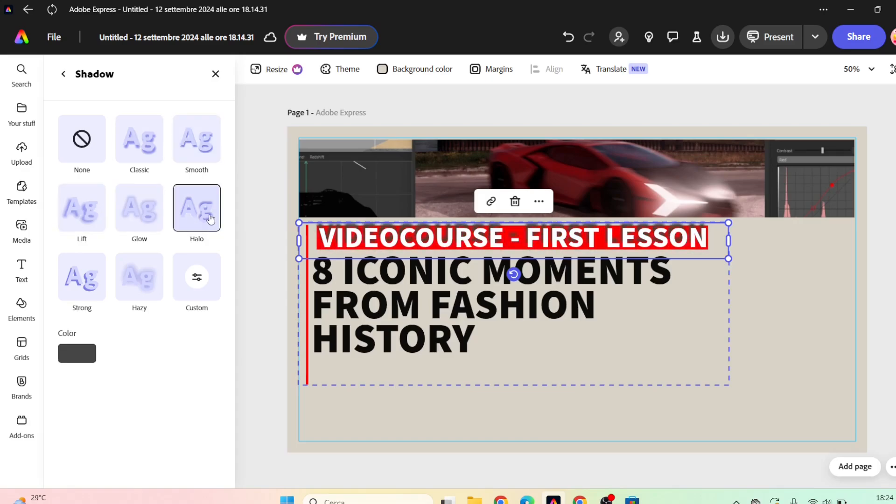
left_click(105, 289)
left_click(138, 279)
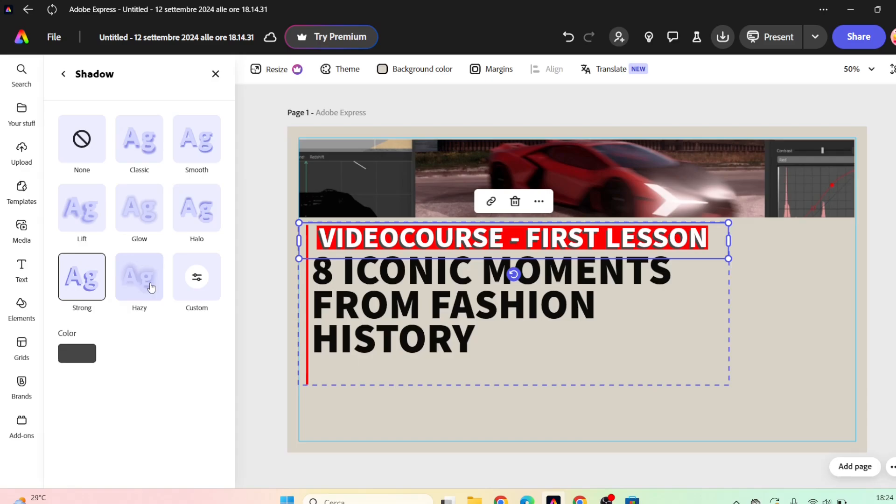
Try black as the VIDEOCOURSE line's shadow color, then remove the shadow and leave the shadow settings.
left_click(76, 363)
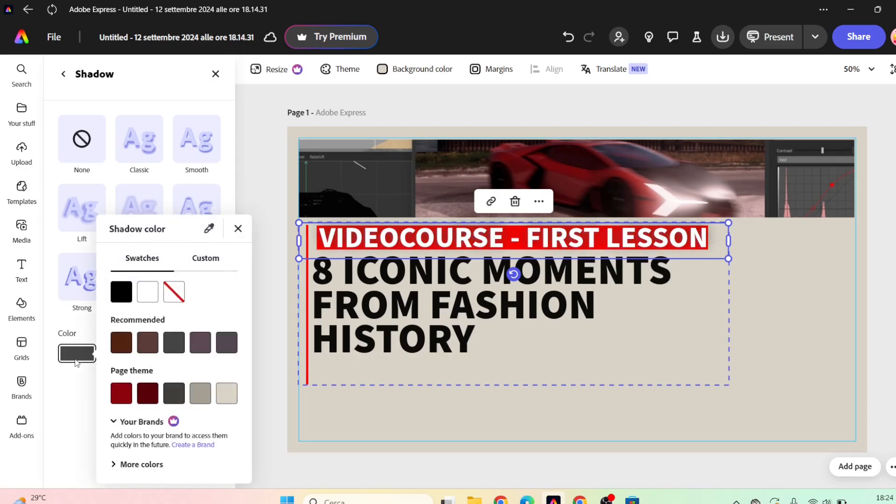
left_click(118, 295)
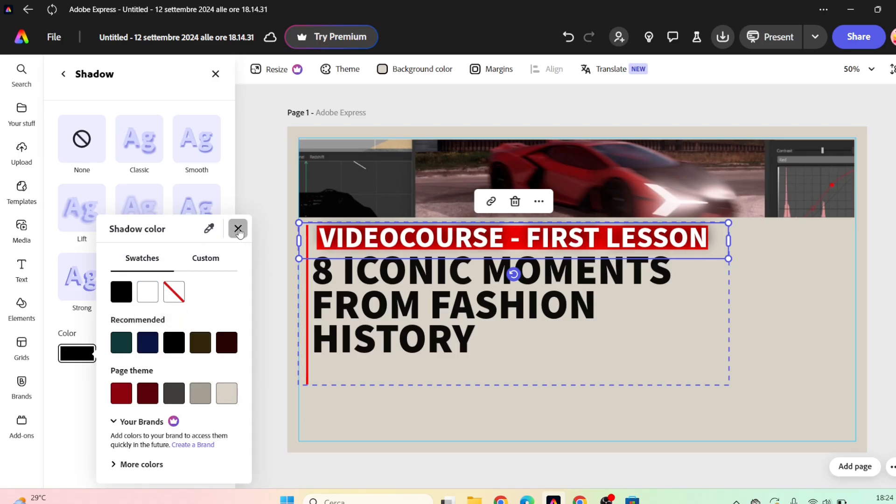
left_click(238, 229)
left_click(84, 162)
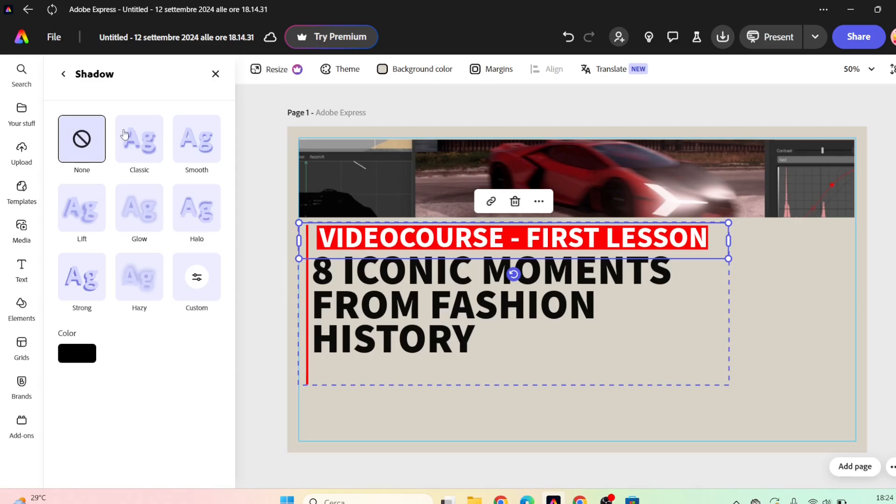
left_click(216, 74)
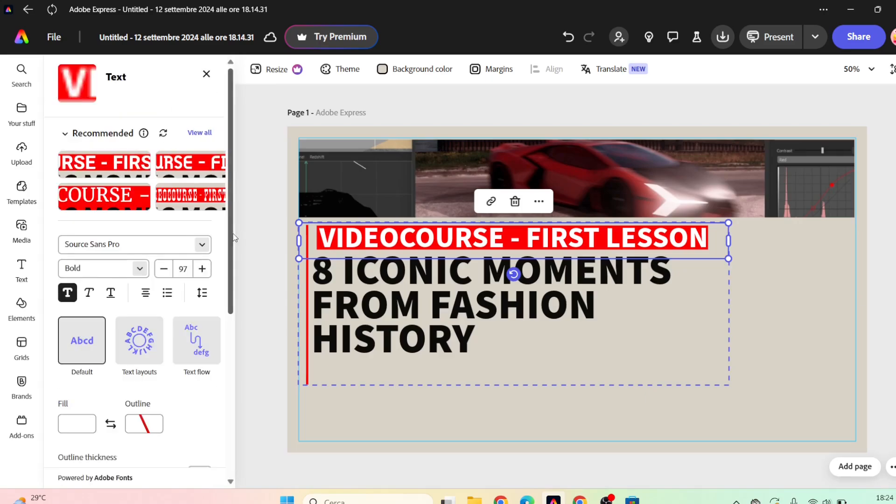
Try the circle, rounded rectangle, ribbon, outlined pill and bracket frame as background shapes for the VIDEOCOURSE line.
left_click_drag(234, 242, 237, 403)
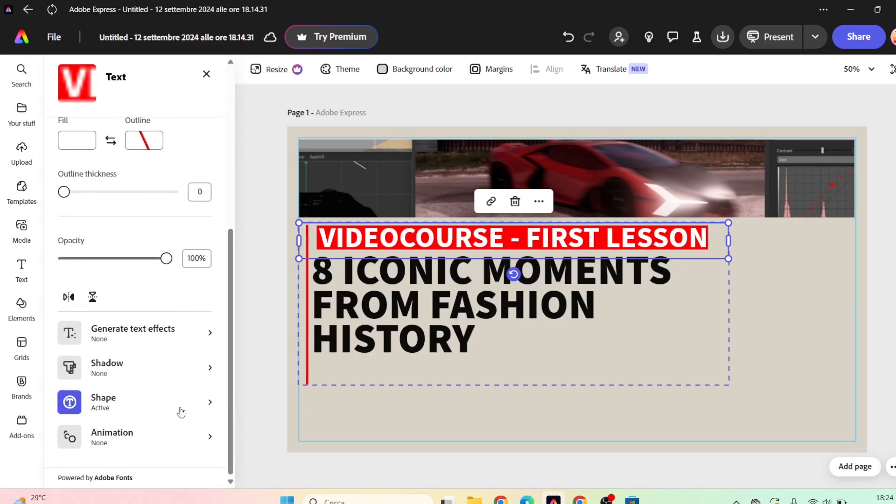
left_click(127, 405)
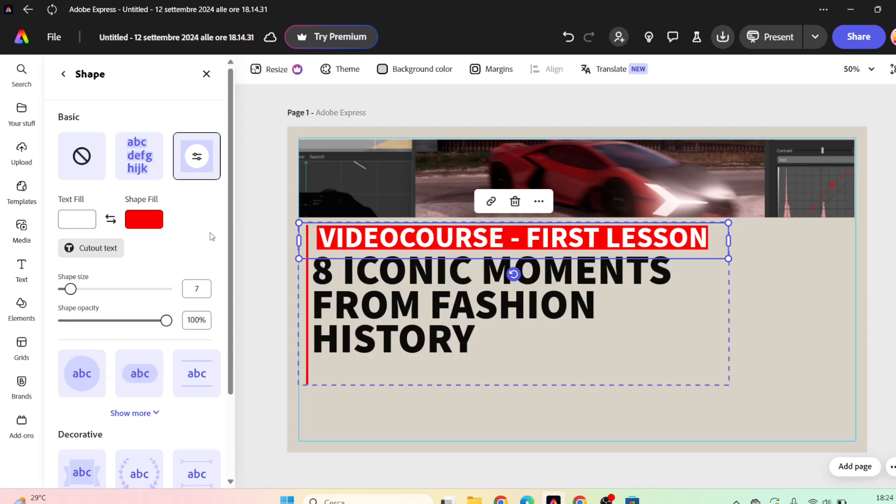
scroll(232, 250, "down", 3)
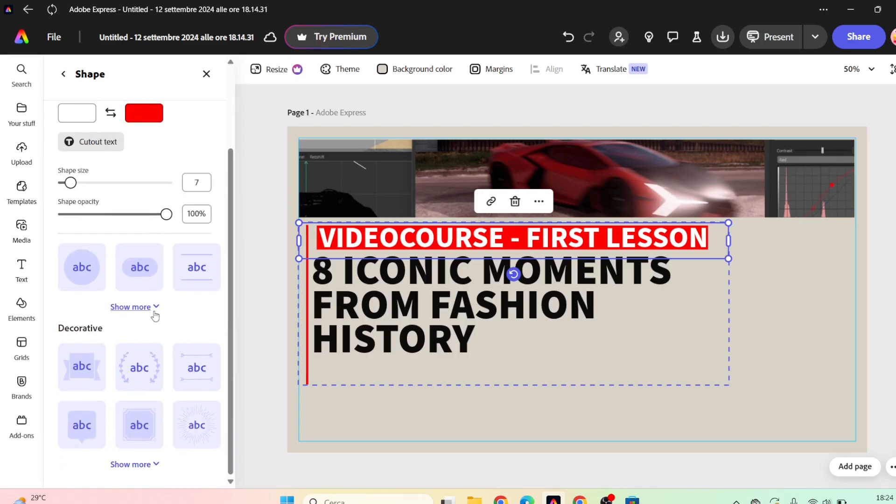
left_click(132, 308)
left_click(100, 270)
scroll(99, 276, "down", 3)
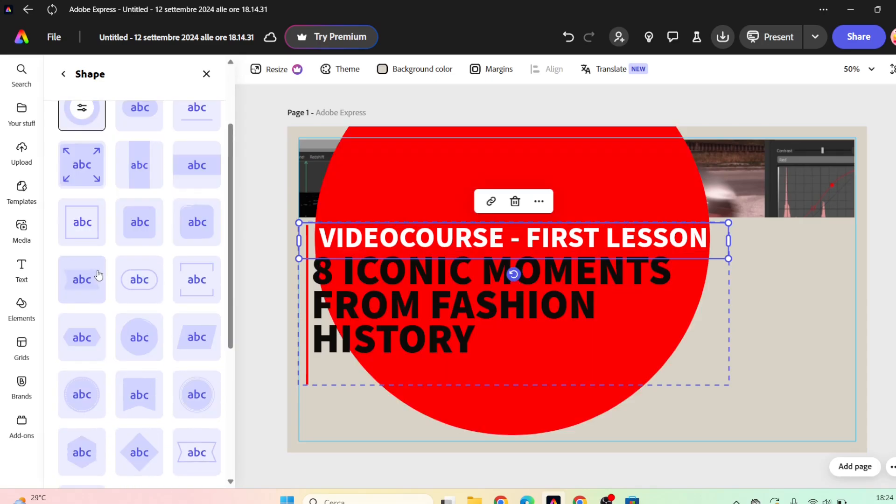
left_click(135, 224)
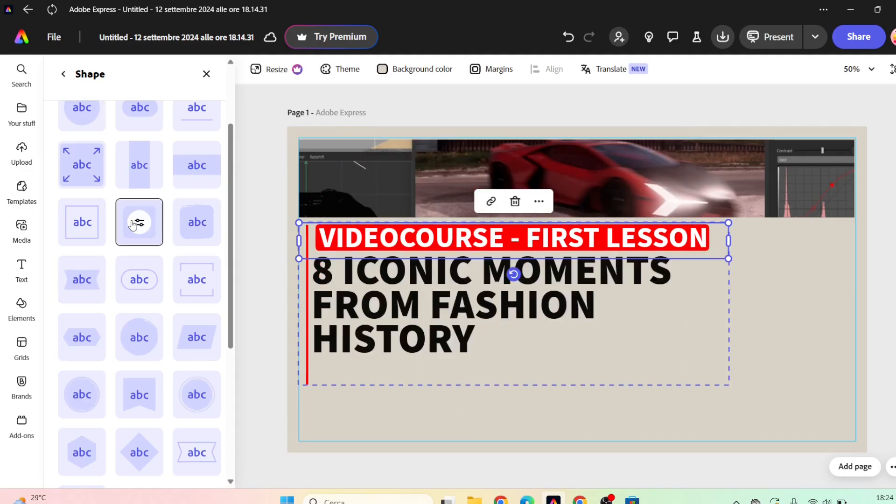
left_click(83, 280)
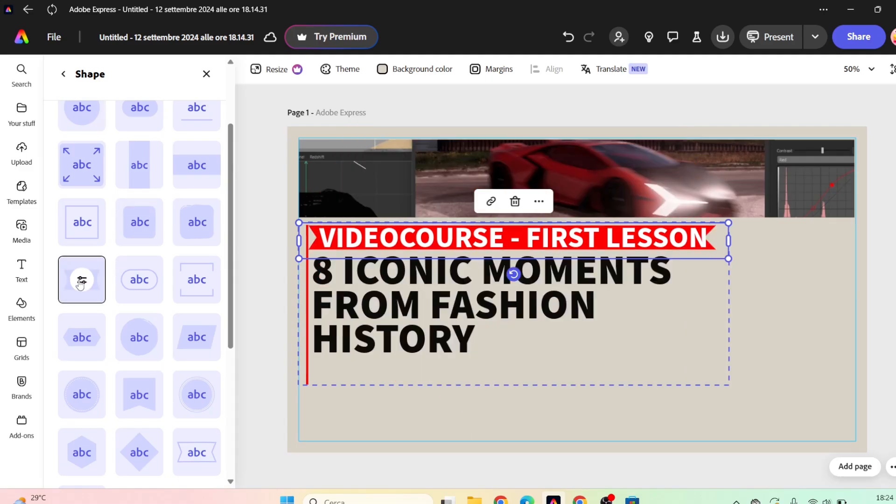
left_click(129, 284)
left_click(200, 293)
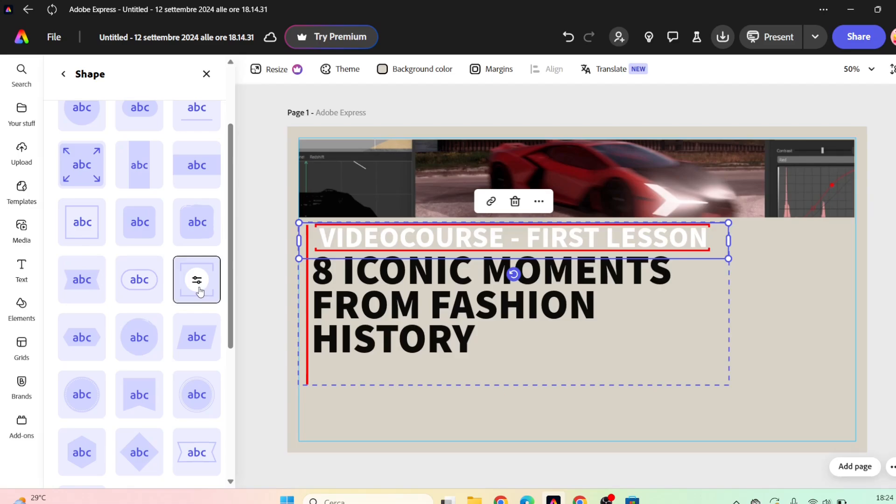
Try the pointed label, brushed circle, parallelogram, dotted circle, bookmark and ringed circle shapes, then restore the VIDEOCOURSE line's plain rectangle.
left_click(85, 337)
left_click(143, 343)
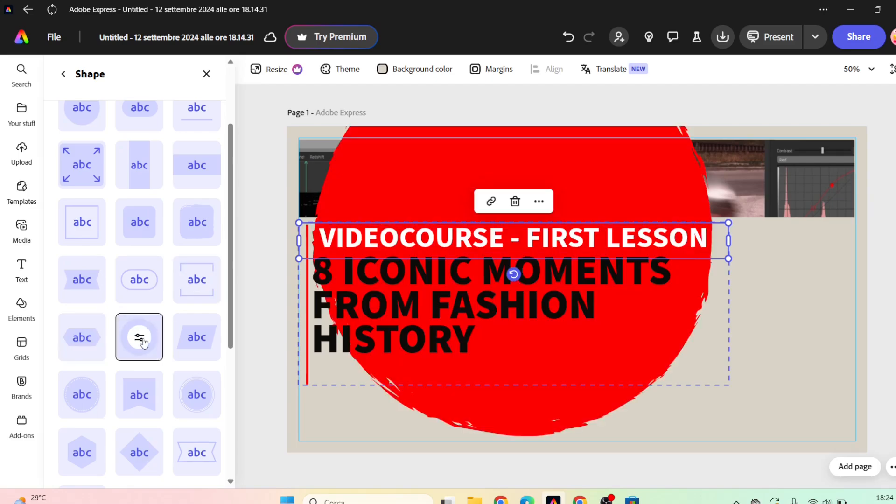
left_click(208, 347)
left_click(82, 395)
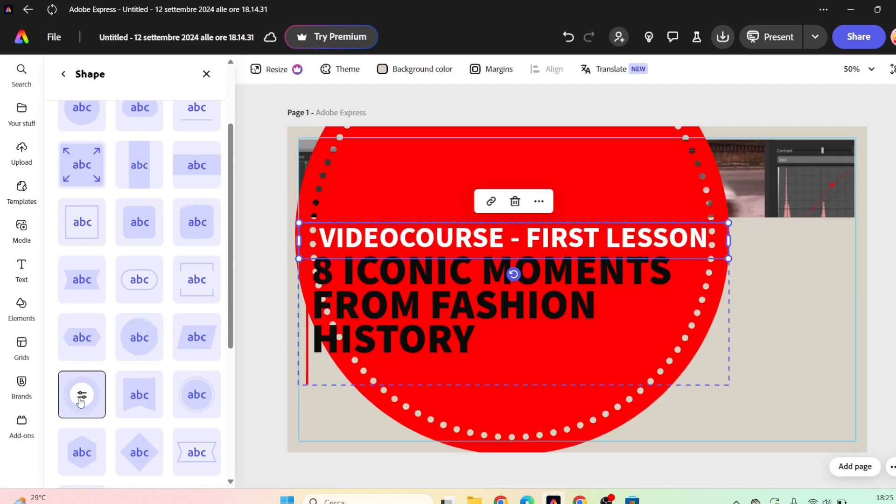
left_click(138, 395)
left_click(204, 401)
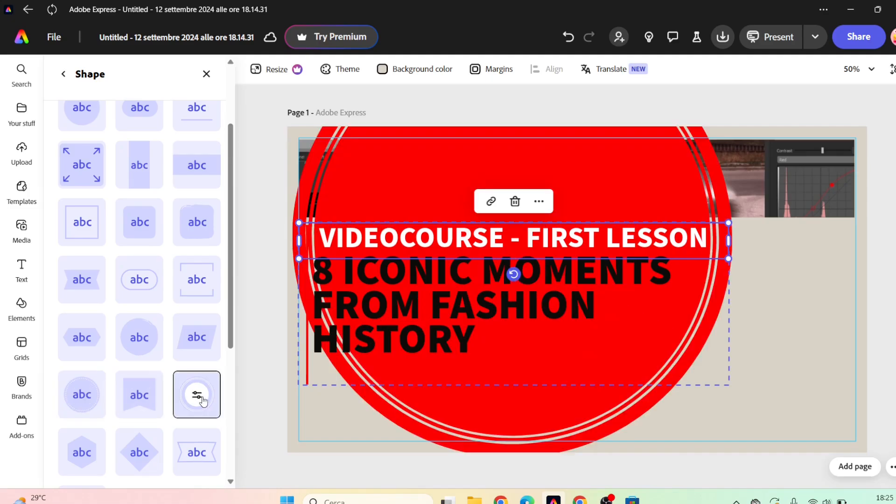
scroll(236, 265, "up", 3)
left_click(187, 154)
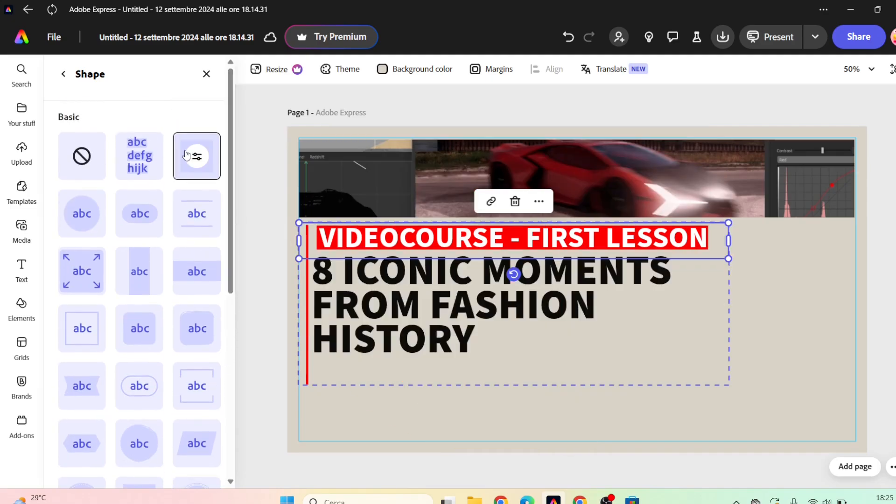
left_click(206, 74)
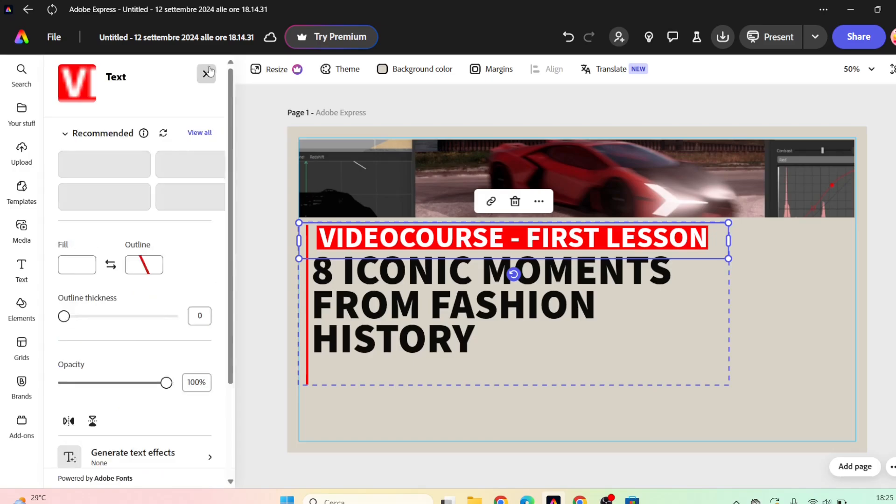
Try the Bungee, Drift, Drop, Rise, Slide and Spin entrance animations on the VIDEOCOURSE line, ending with Drift.
scroll(232, 139, "down", 5)
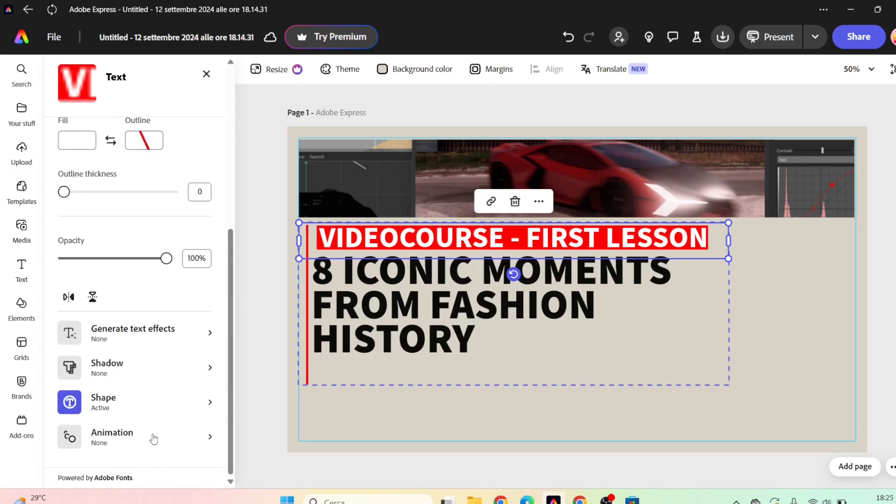
left_click(154, 438)
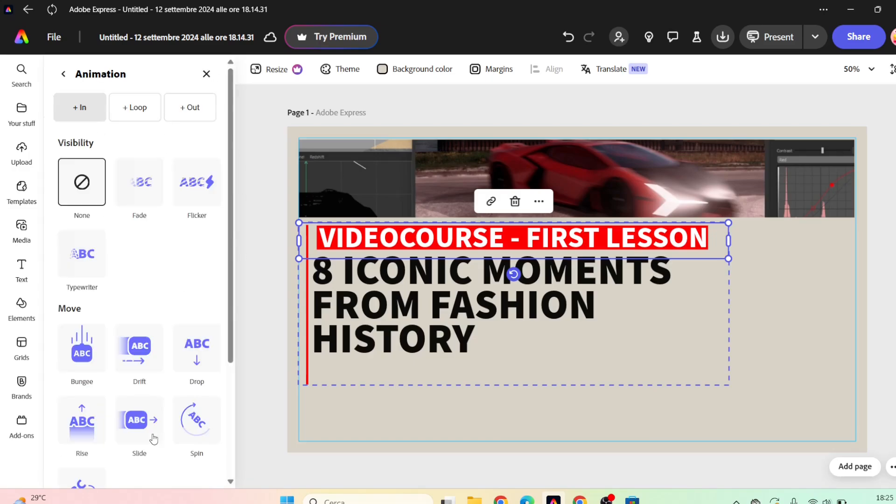
left_click(97, 373)
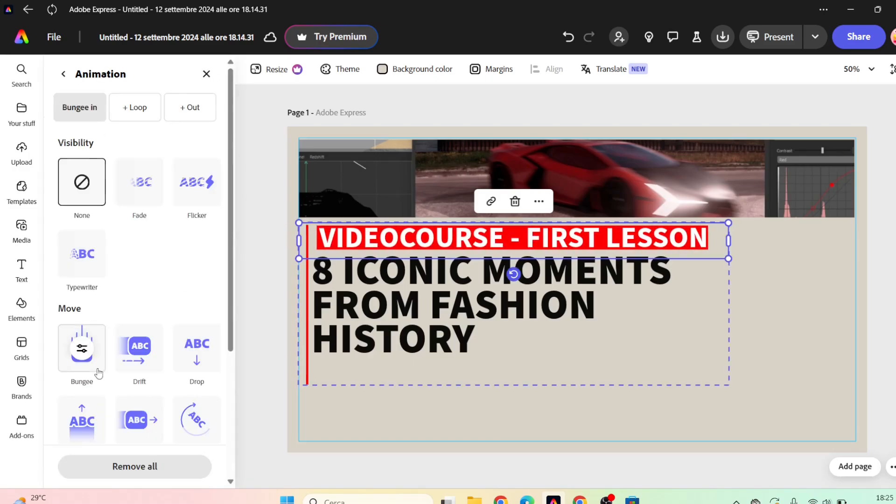
left_click(137, 360)
left_click(185, 366)
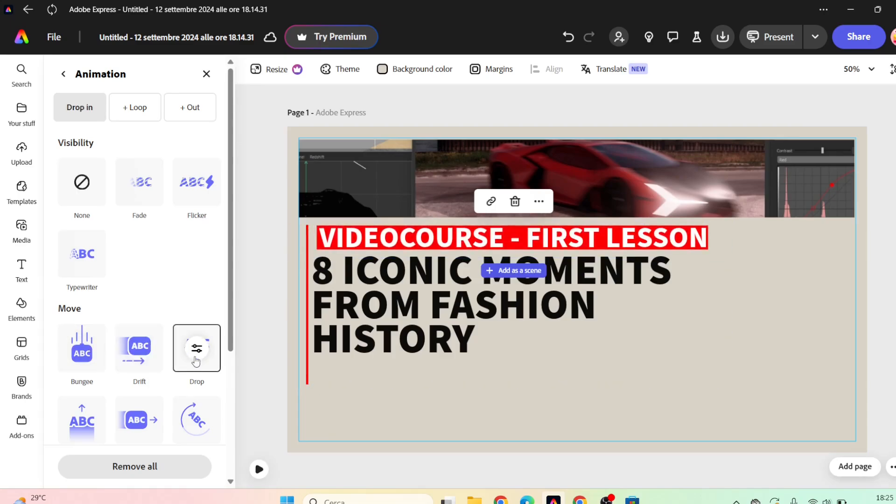
left_click(95, 413)
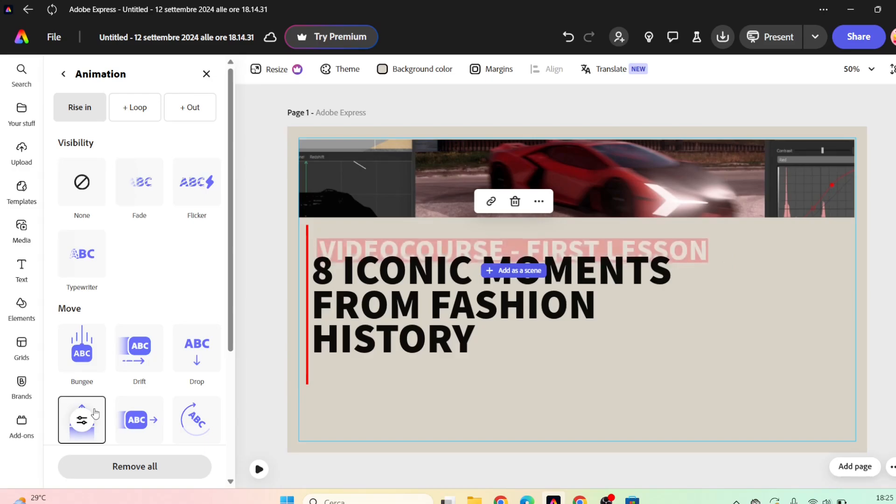
left_click(143, 423)
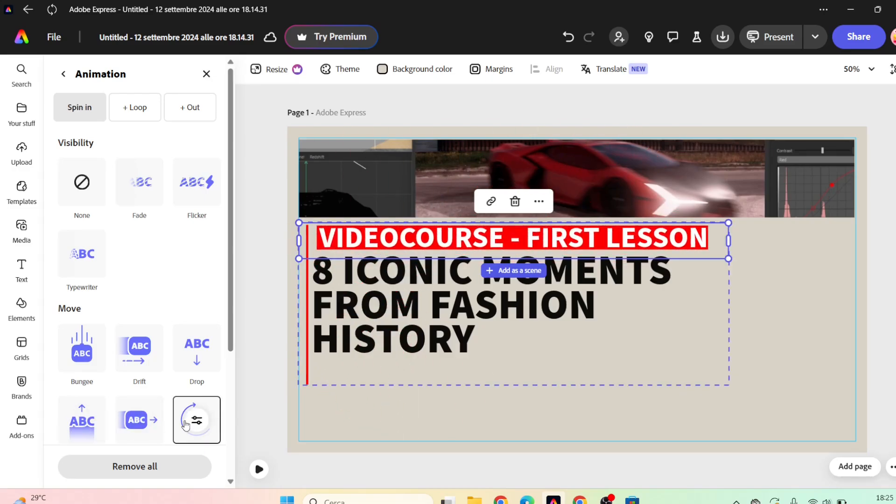
left_click(138, 369)
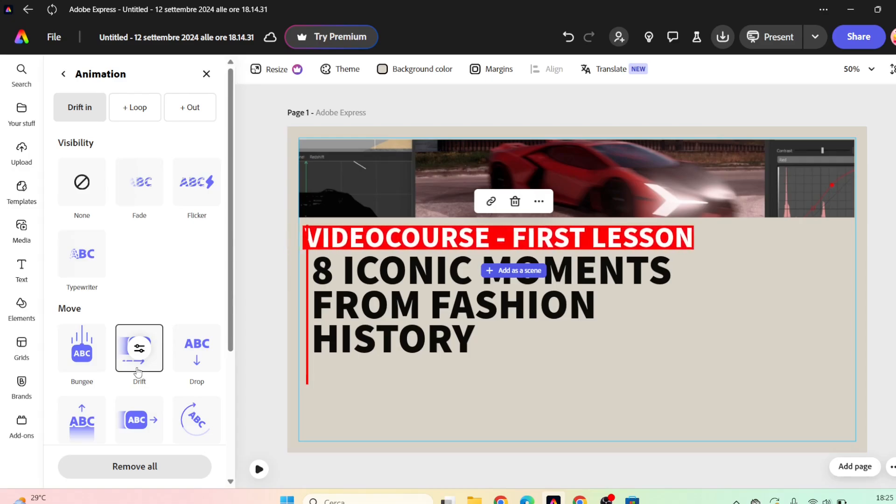
left_click(207, 74)
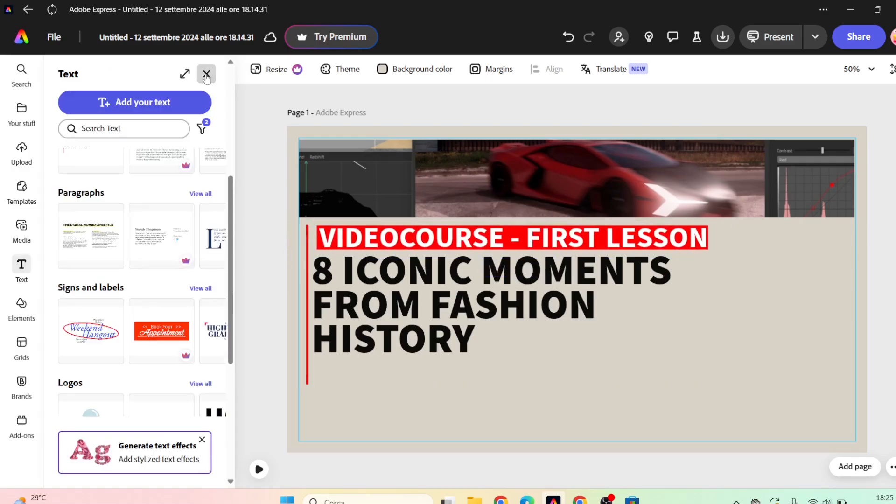
Replace the fashion headline under the VIDEOCOURSE line with "ADOBE EXPRESS -" and, on a second line, "app and main tools".
left_click_drag(229, 198, 230, 354)
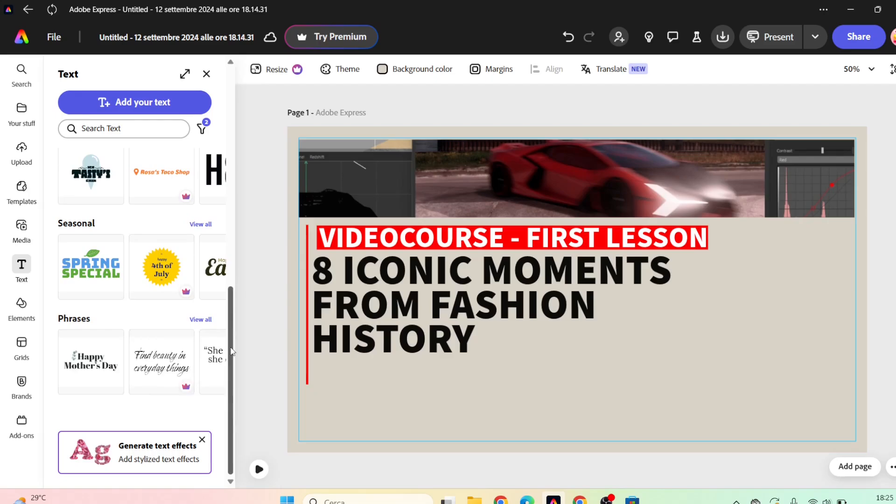
left_click(386, 298)
left_click(398, 276)
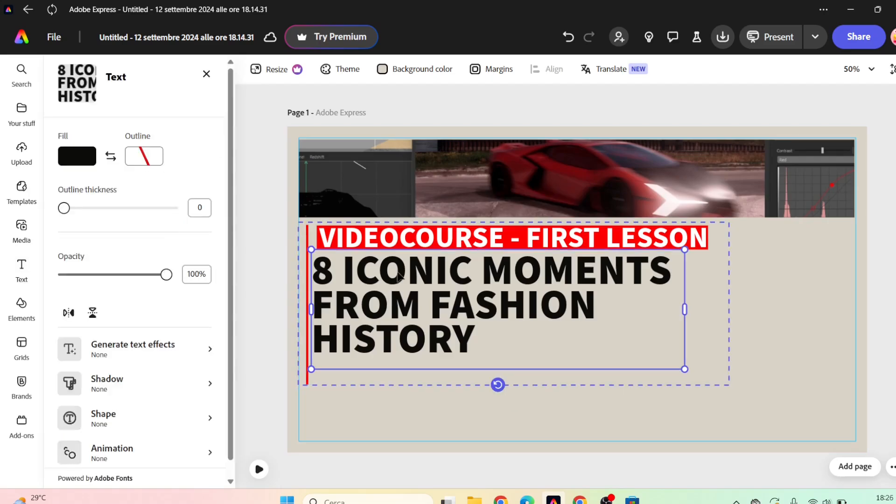
double_click(398, 276)
type("ADOBE")
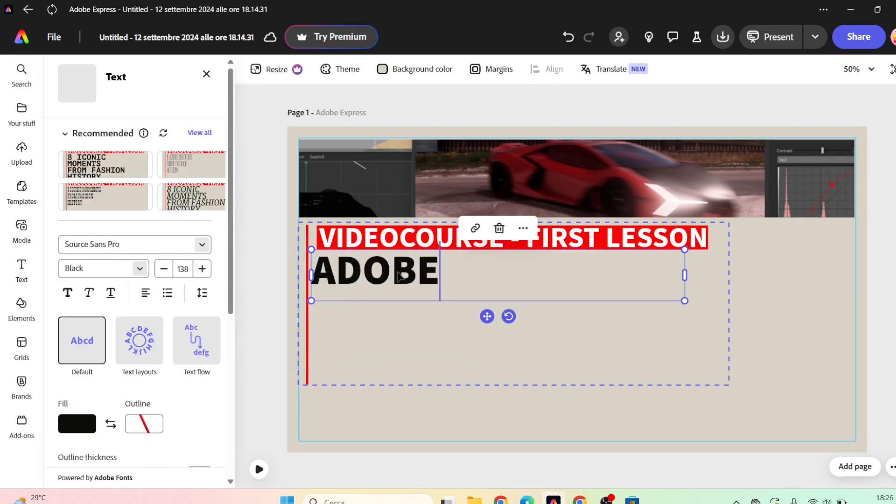
type(" EXPRESS")
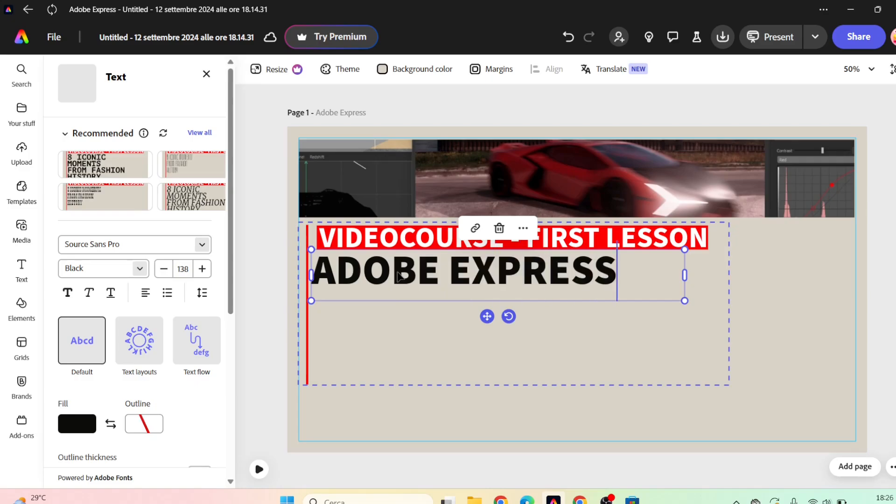
type(" -")
key("Return")
key("Caps_Lock")
type("app")
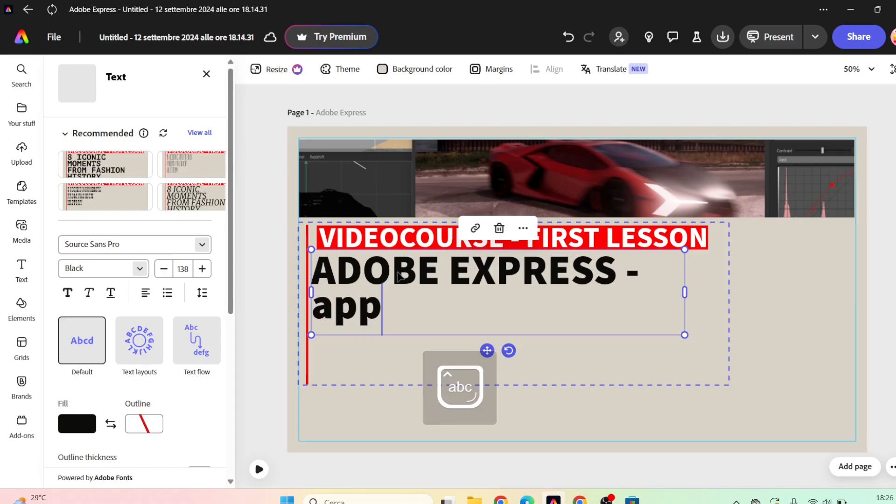
type(" and")
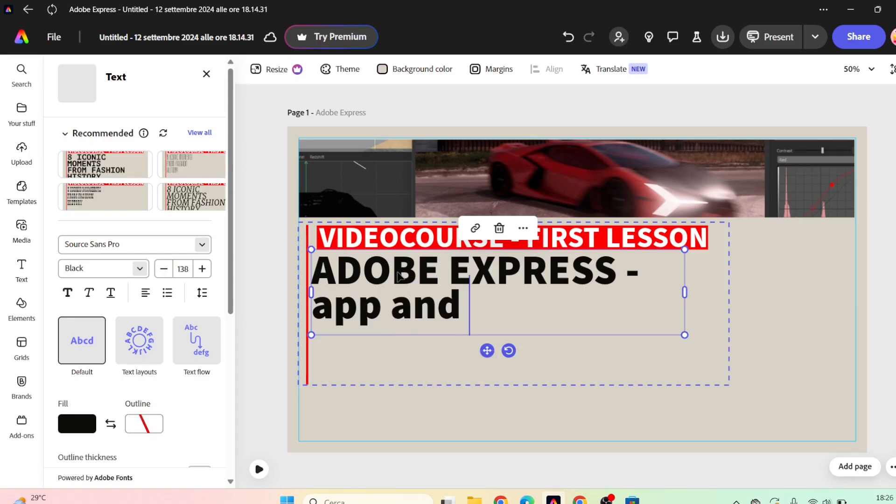
type("main too")
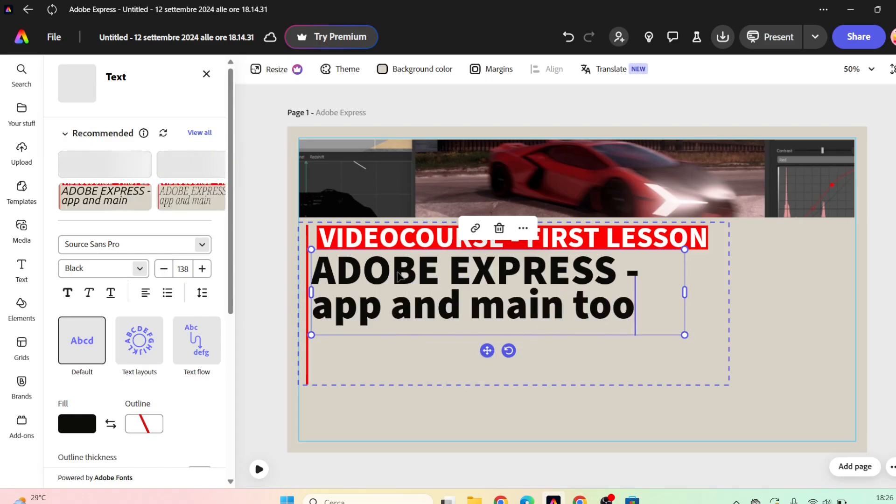
type("ls")
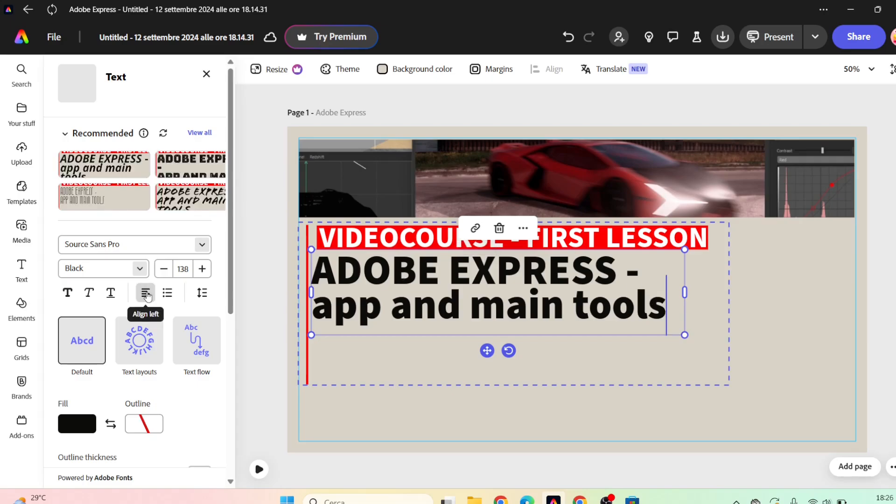
Center-align the ADOBE EXPRESS headline and widen its text box to nearly the width of the VIDEOCOURSE line.
left_click(147, 294)
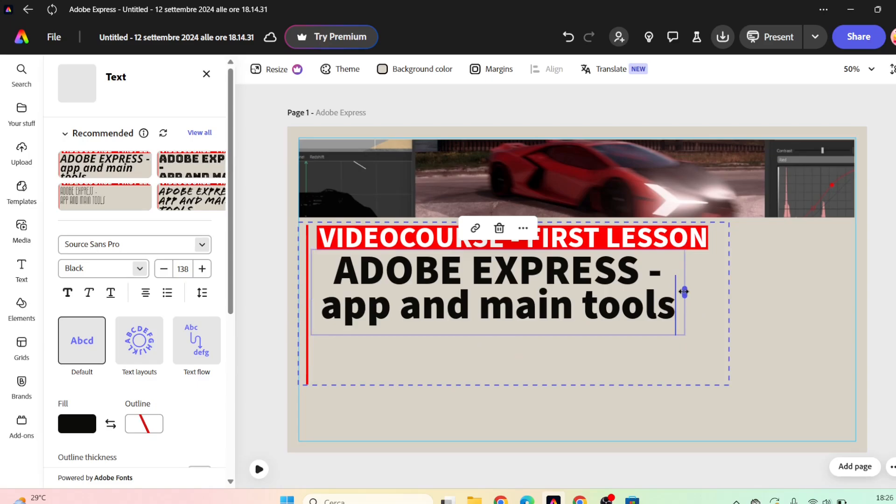
left_click_drag(684, 292, 714, 293)
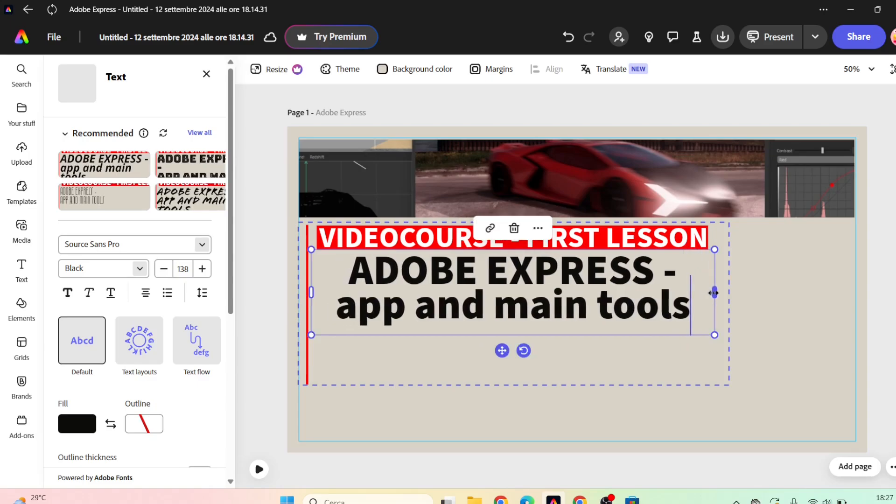
left_click(780, 321)
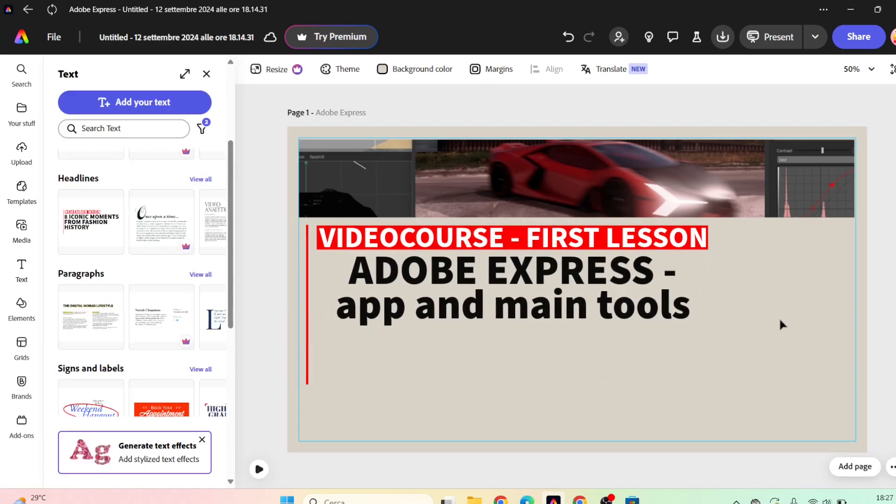
key("ctrl+z")
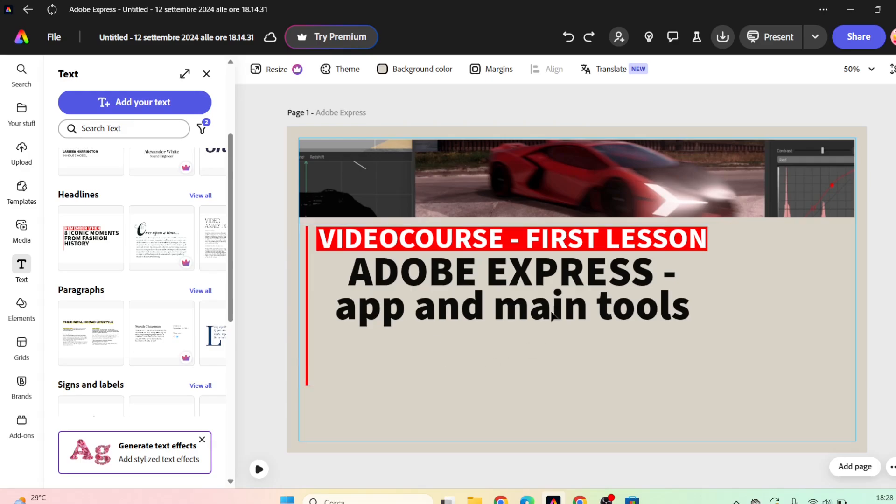
Duplicate the red vertical line and stack both copies end to end along the page's left margin, spanning its full height.
left_click(396, 273)
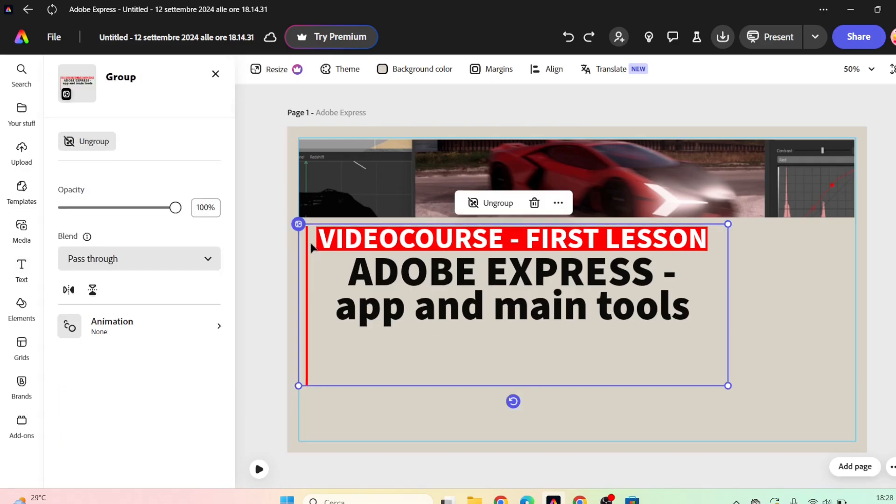
double_click(308, 244)
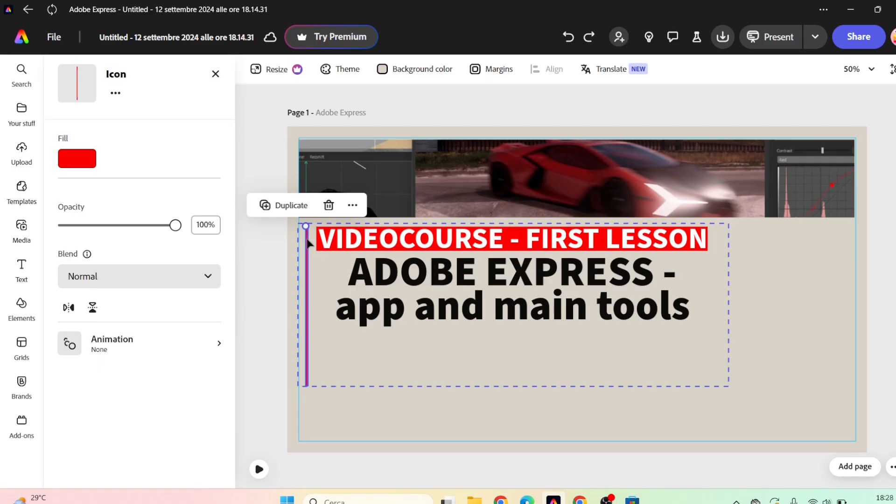
left_click(285, 205)
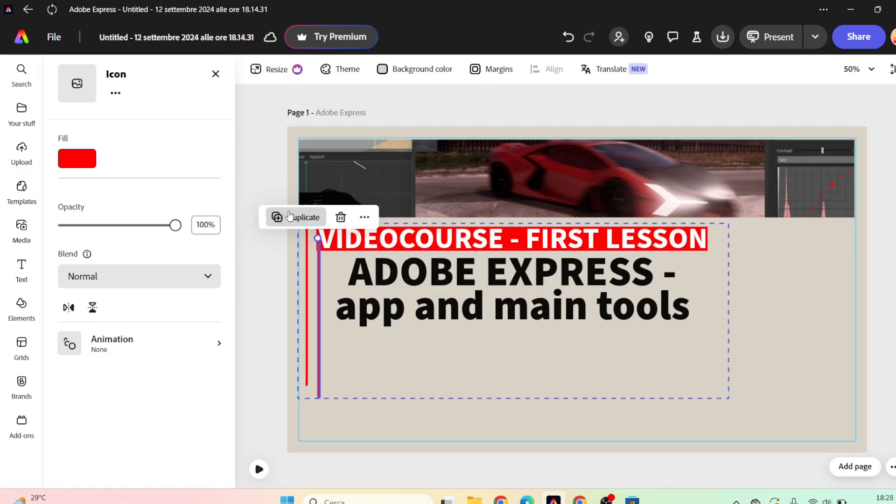
left_click_drag(318, 262, 300, 165)
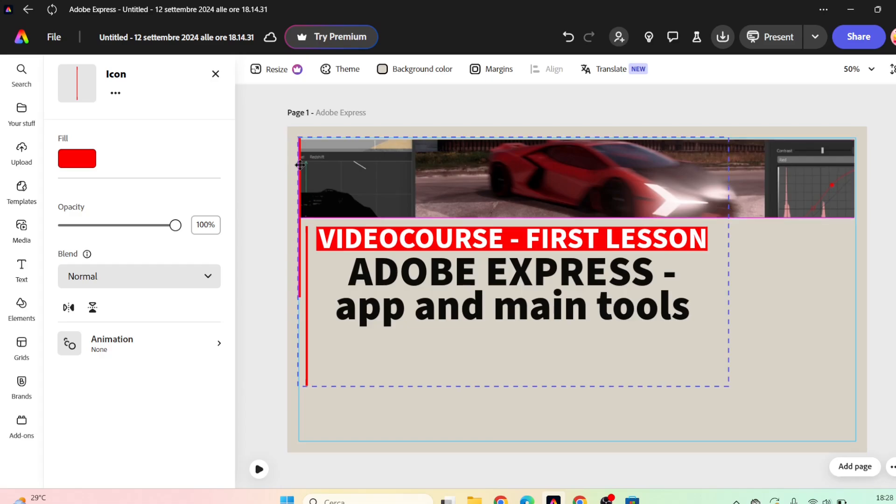
left_click_drag(300, 165, 300, 165)
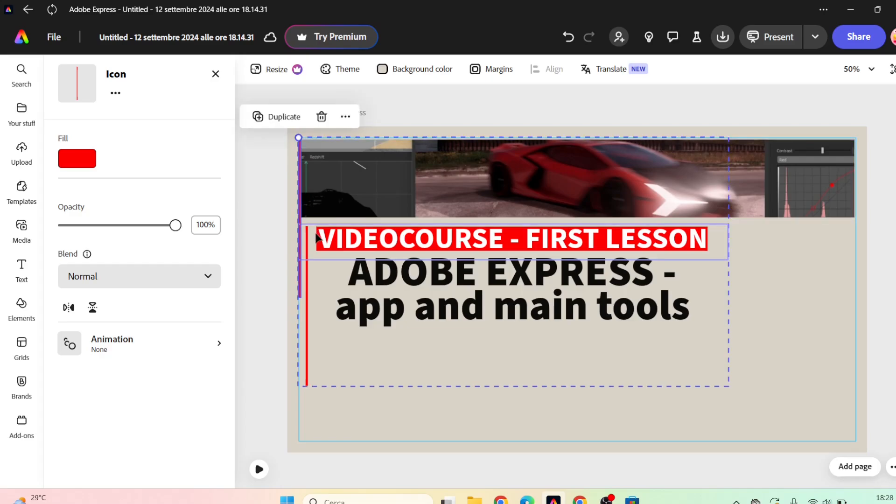
left_click_drag(308, 240, 299, 292)
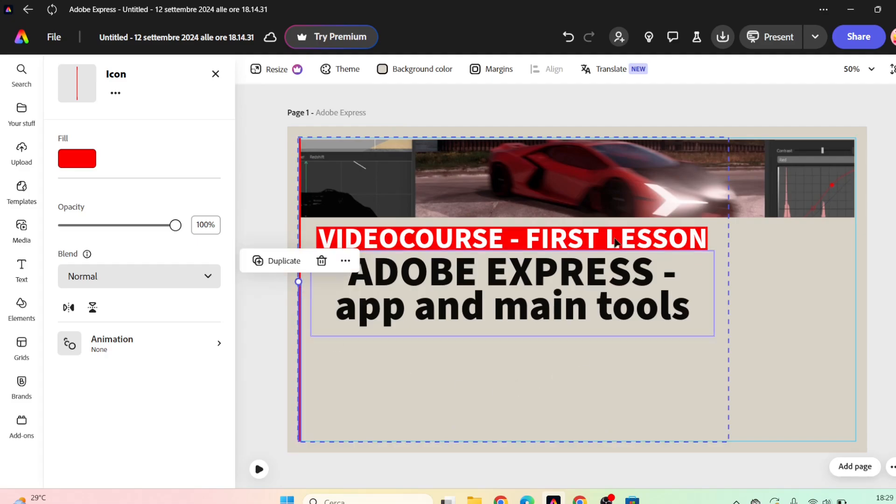
left_click(449, 372)
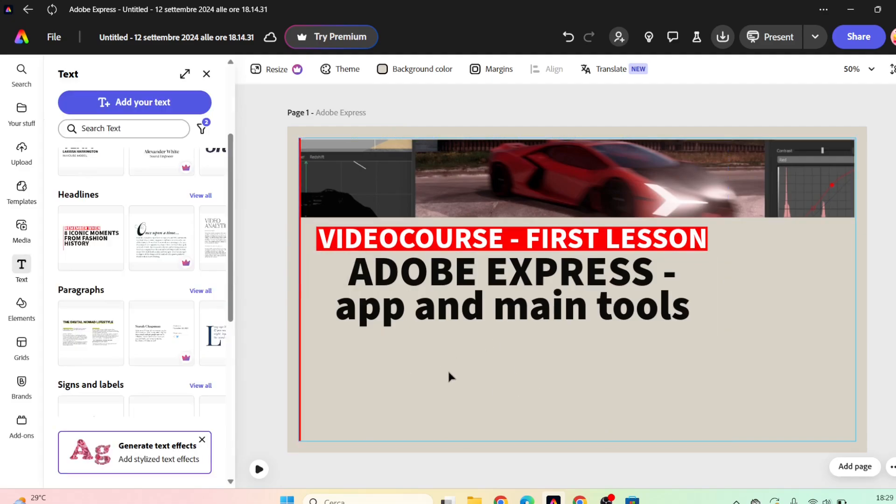
Upload the gray and gold leaf logo image and place it in the page's lower-right corner.
left_click(22, 150)
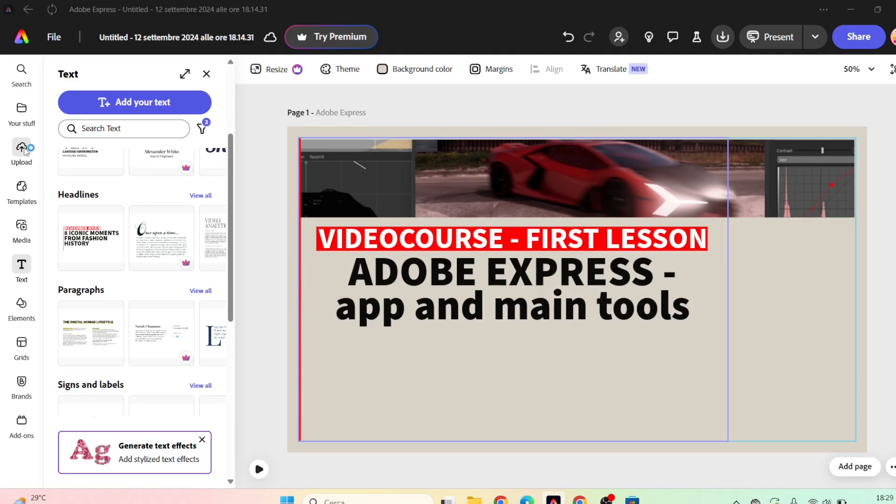
double_click(143, 191)
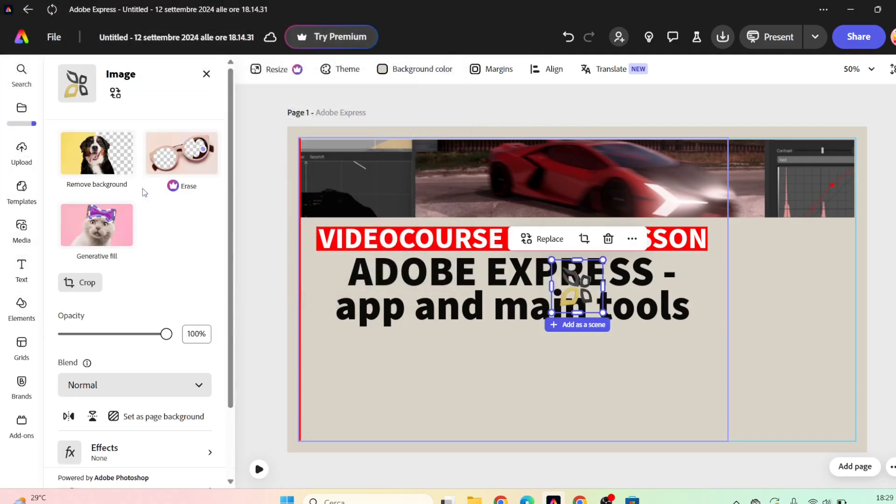
left_click_drag(579, 292, 767, 367)
left_click(740, 387)
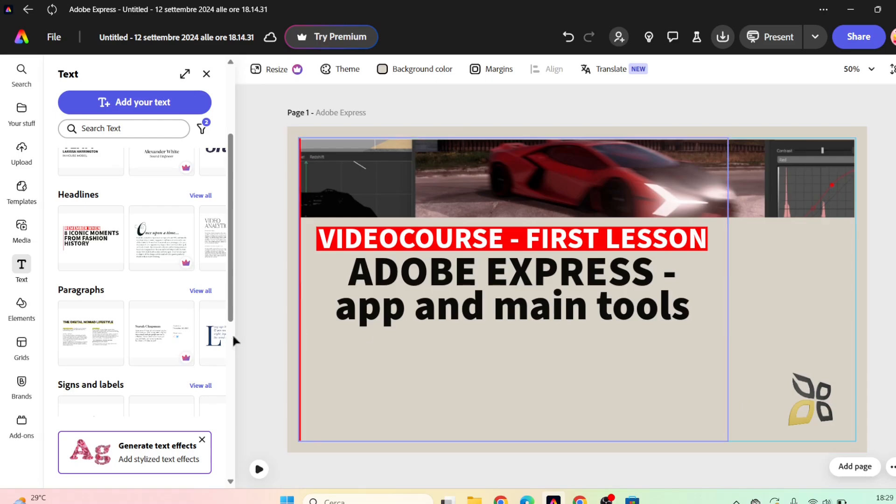
Search the elements for "computer" and browse the full set of matching design assets.
left_click(21, 306)
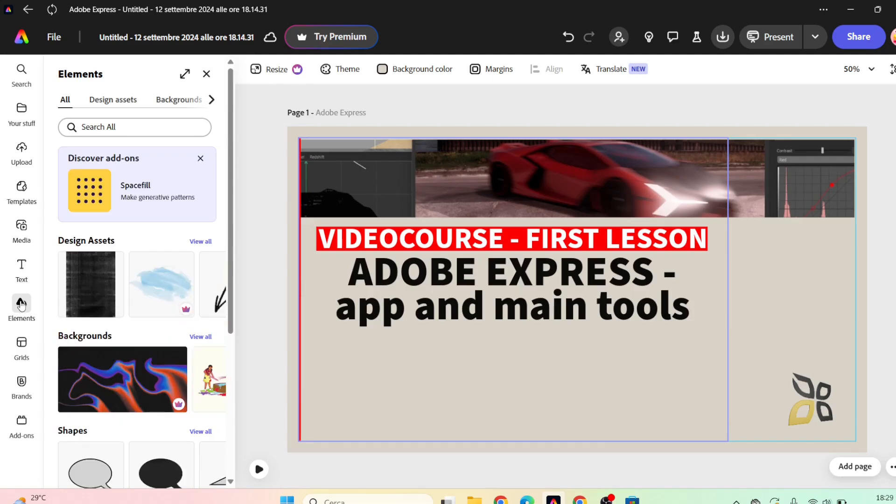
left_click(150, 127)
type("computer")
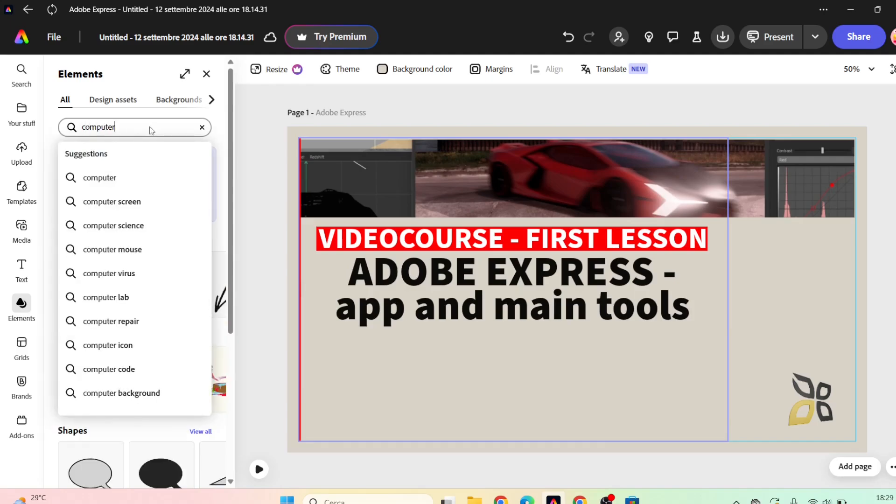
key("Return")
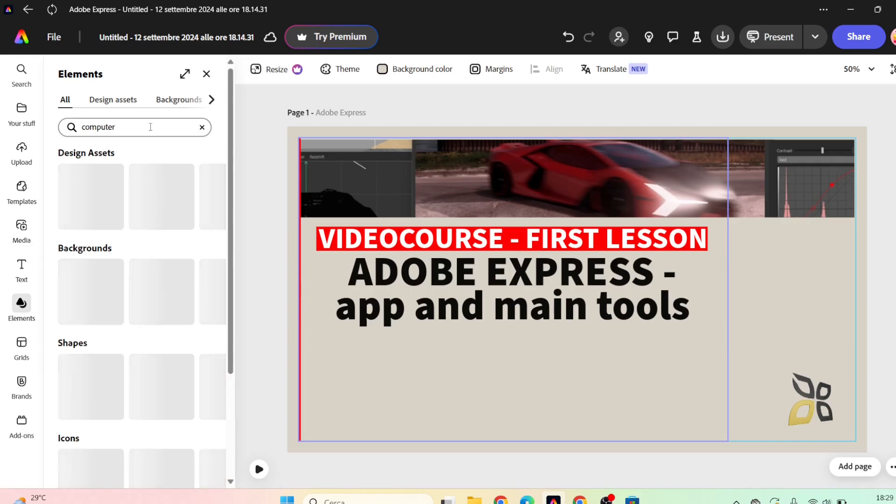
left_click(213, 155)
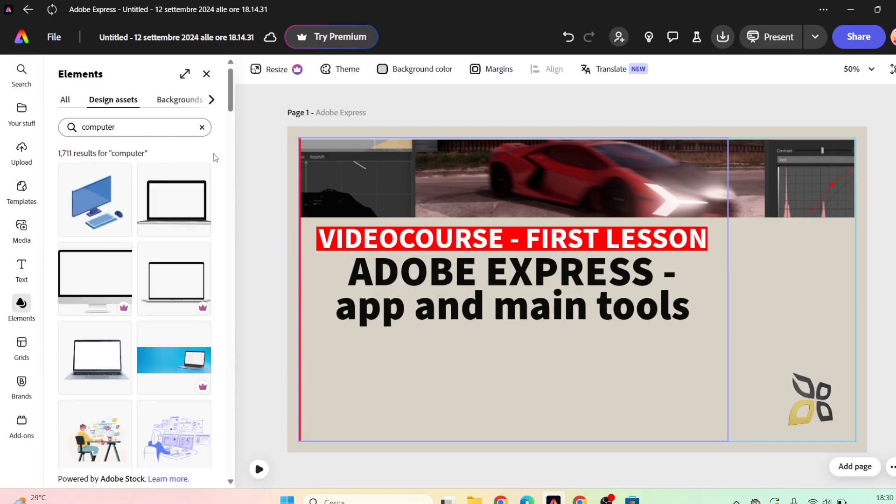
left_click_drag(231, 98, 235, 367)
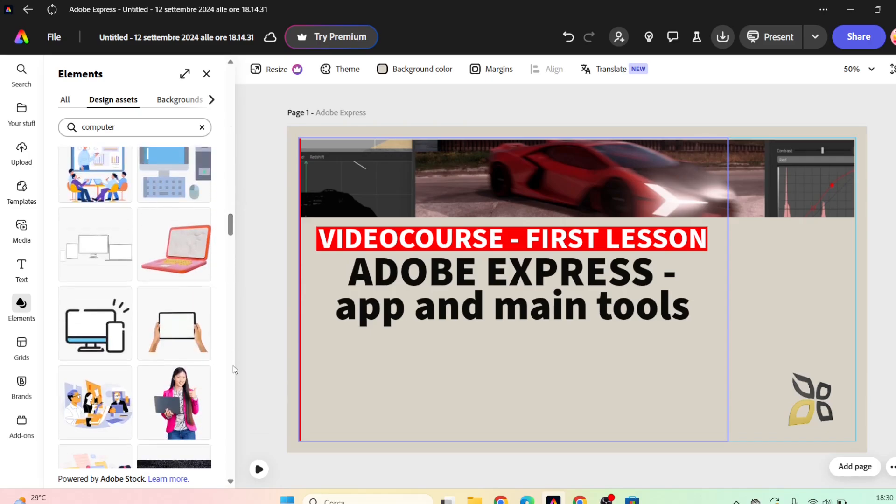
Add the monitor and smartphone illustration and place it to the right of the ADOBE EXPRESS headline.
left_click(100, 323)
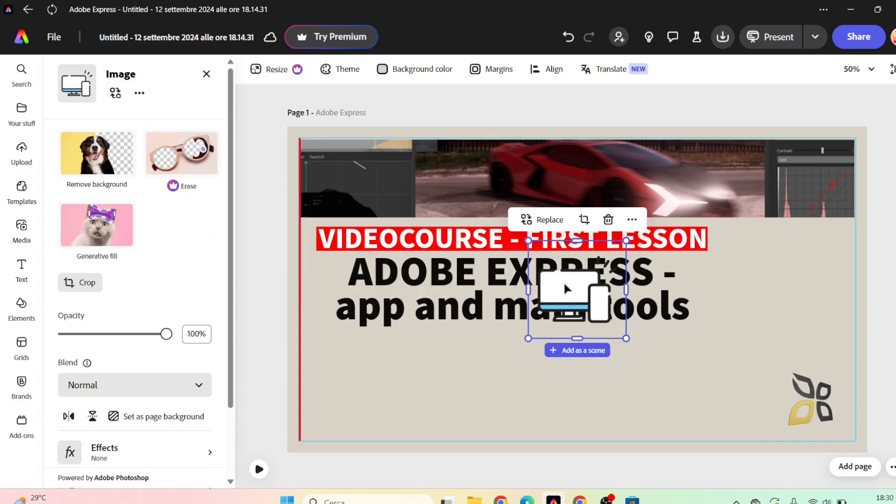
left_click_drag(564, 281, 746, 302)
left_click(884, 264)
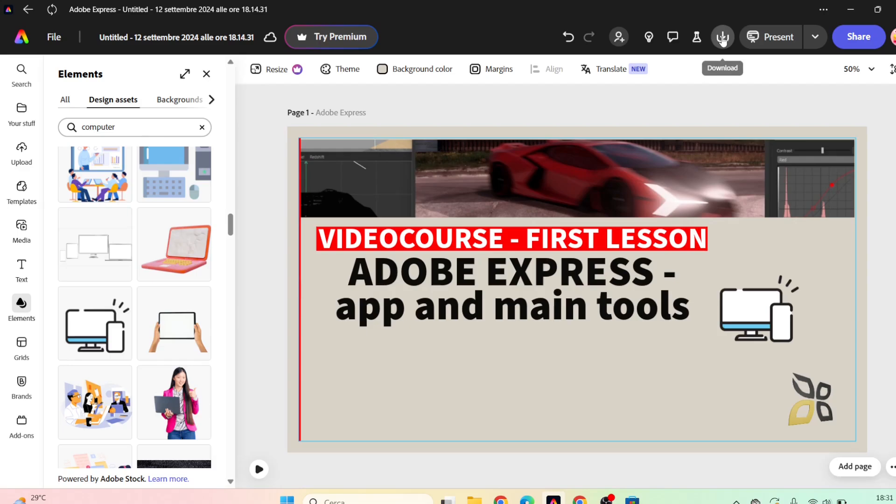
Review the options for sharing and posting the finished page, then return to the design.
left_click(770, 40)
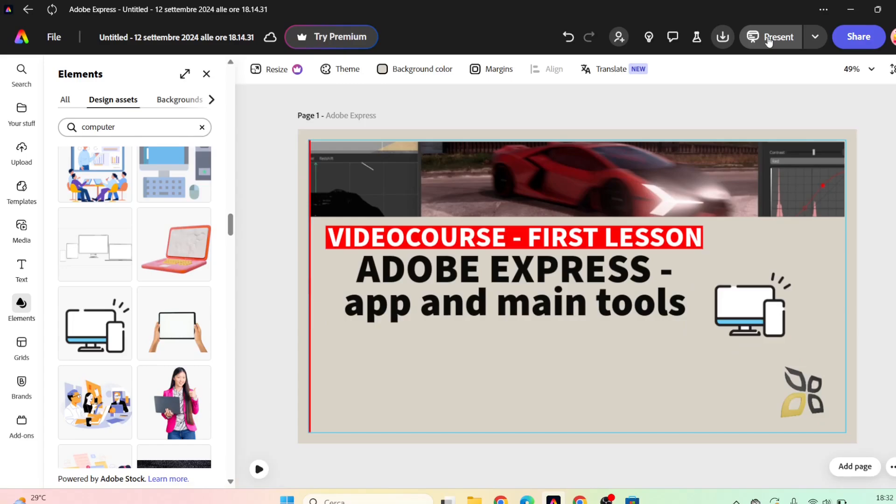
left_click(863, 38)
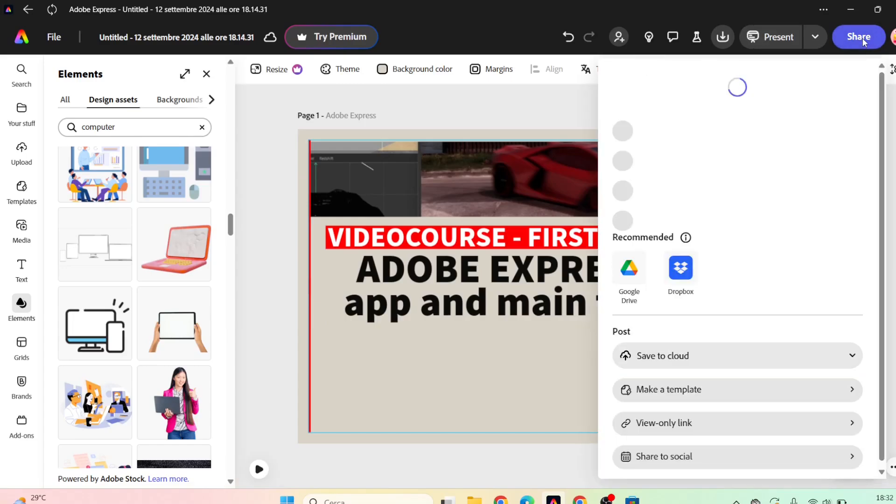
left_click(553, 111)
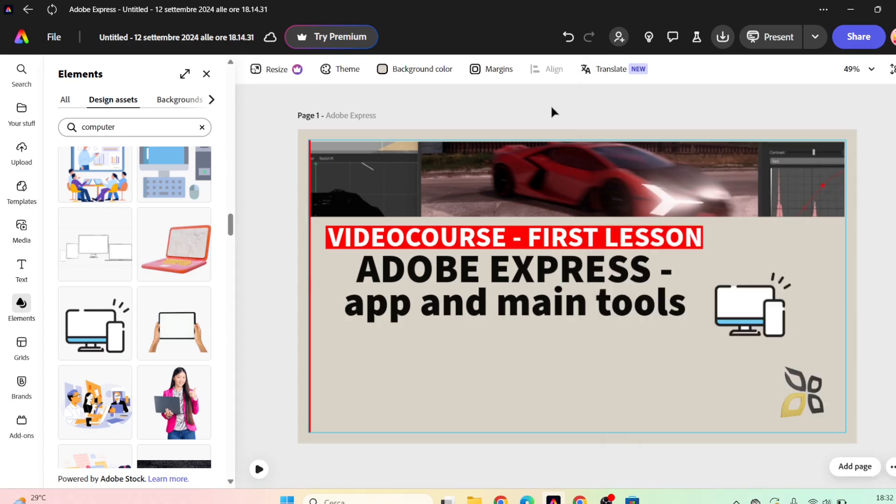